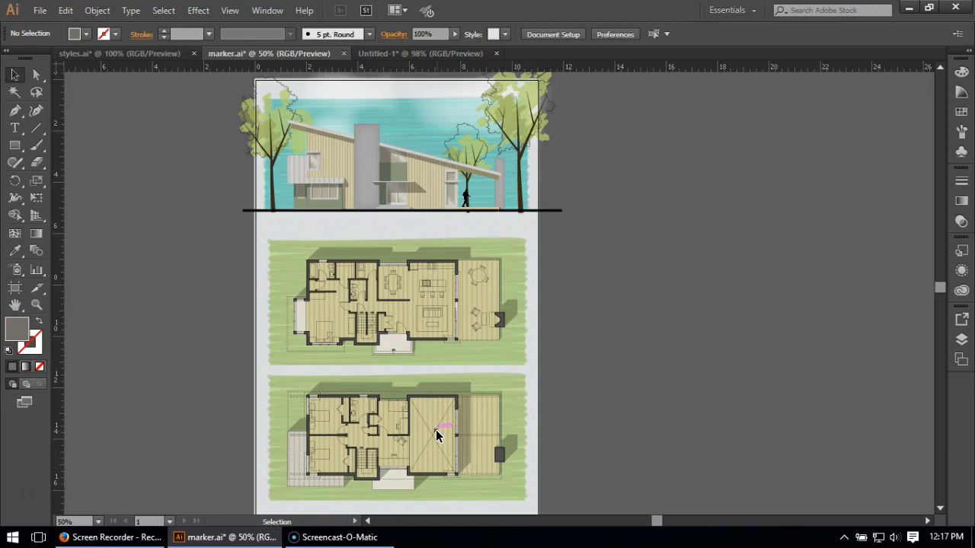
In the Untitled-1 document, fill the upper rounded rectangle with the light yellow-green swatch and remove its stroke.
drag(436, 435, 510, 350)
click(443, 51)
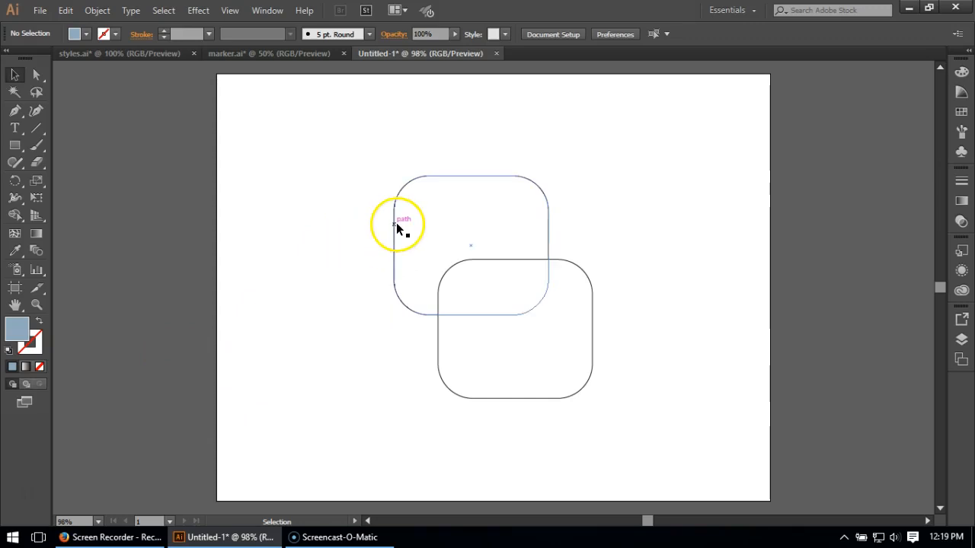
click(417, 205)
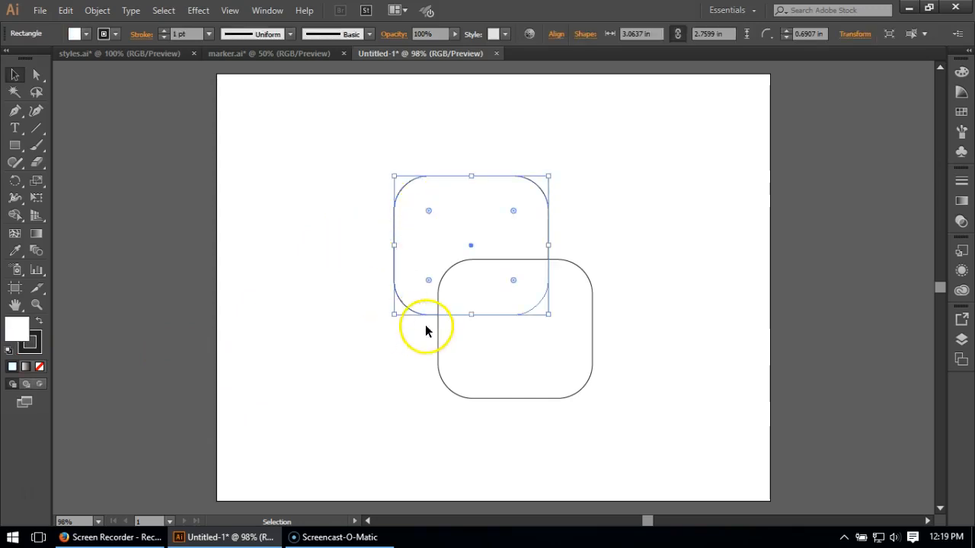
click(960, 111)
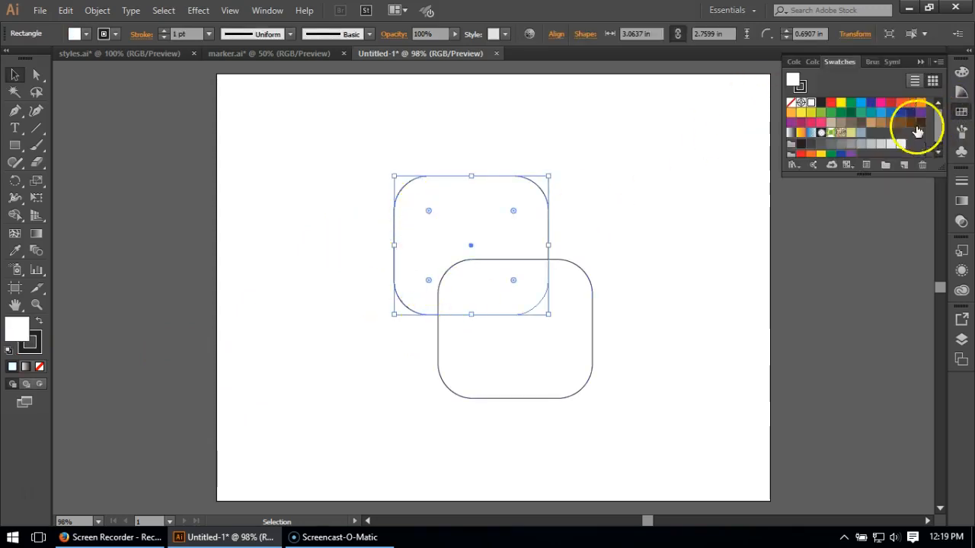
click(850, 134)
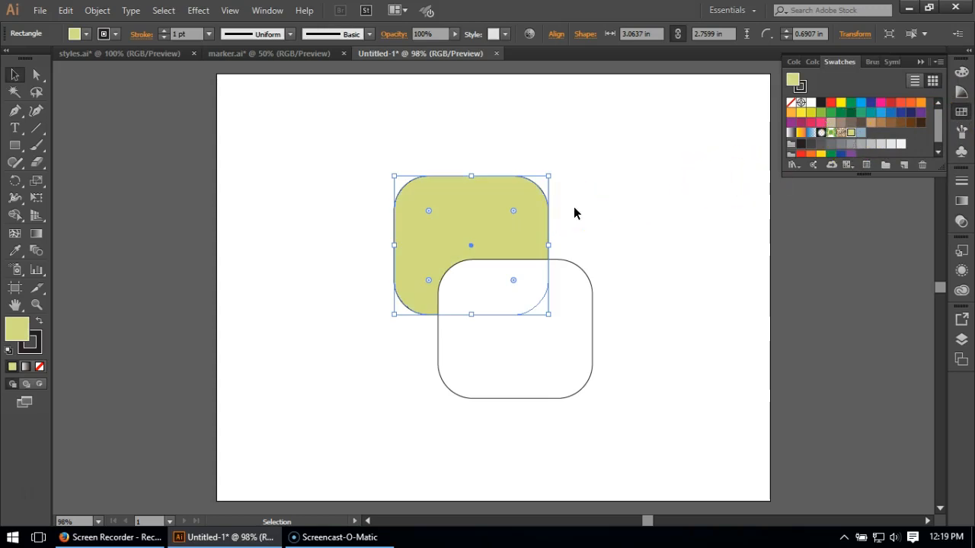
click(37, 351)
click(39, 368)
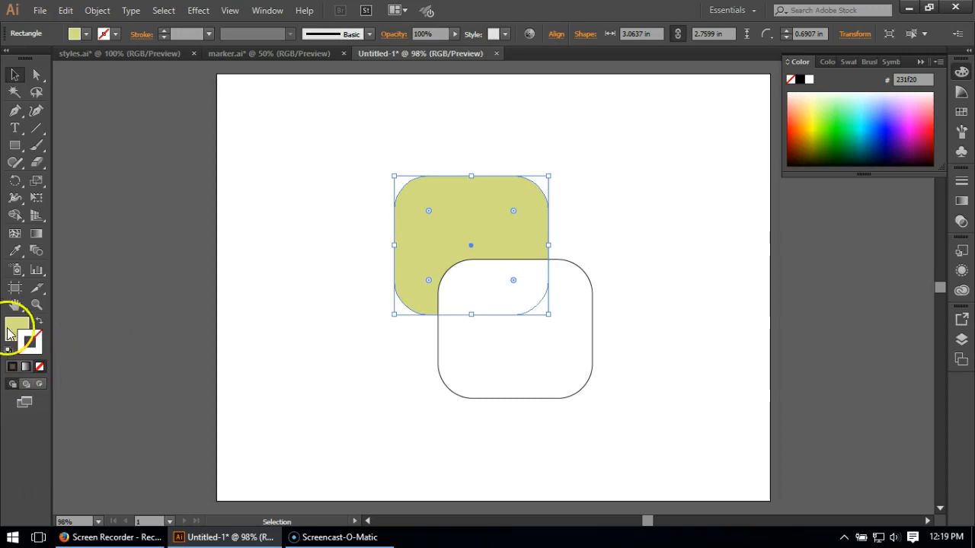
Duplicate the green fill in the upper rounded rectangle's appearance attributes.
click(961, 270)
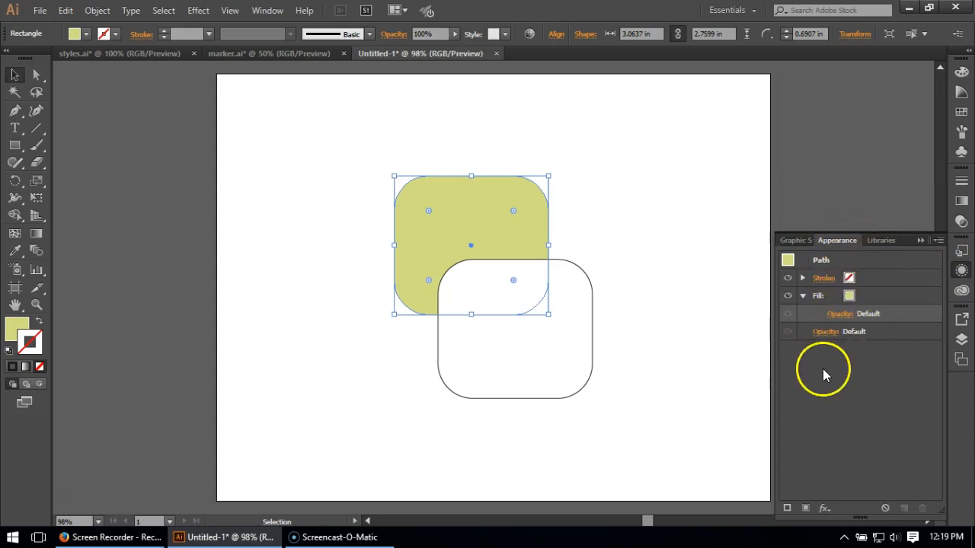
click(868, 297)
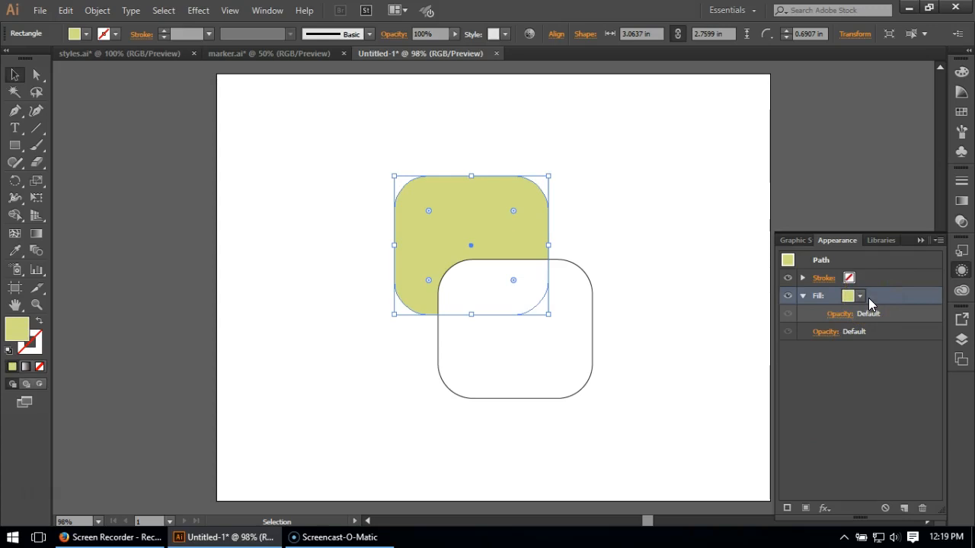
click(904, 508)
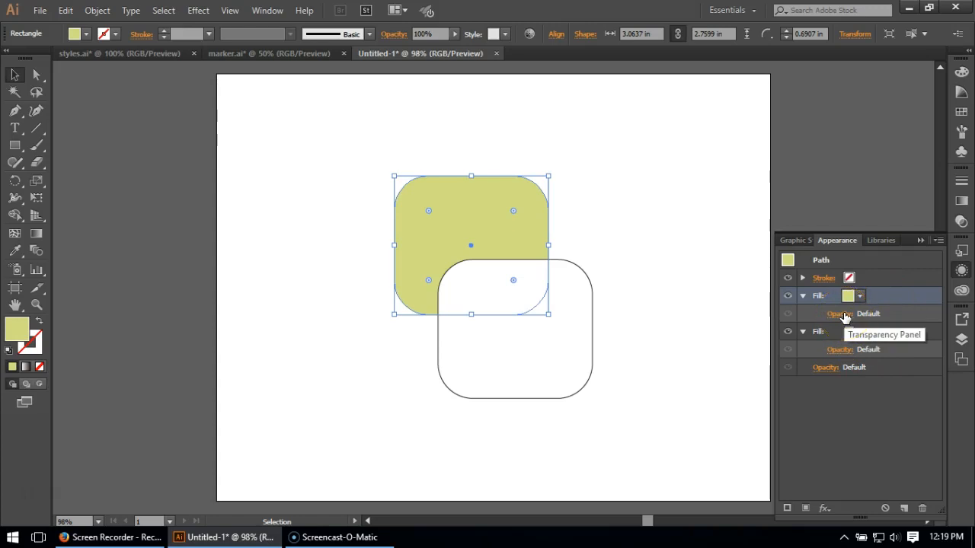
Add a Scribble effect to the upper of the two fills, with preview on and the angle set to 0°.
click(207, 14)
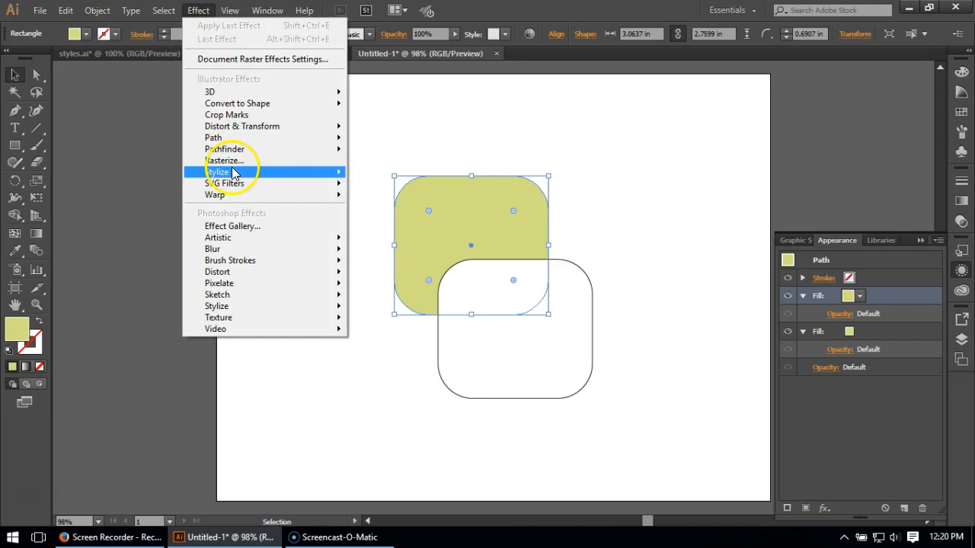
mouse_move(243, 172)
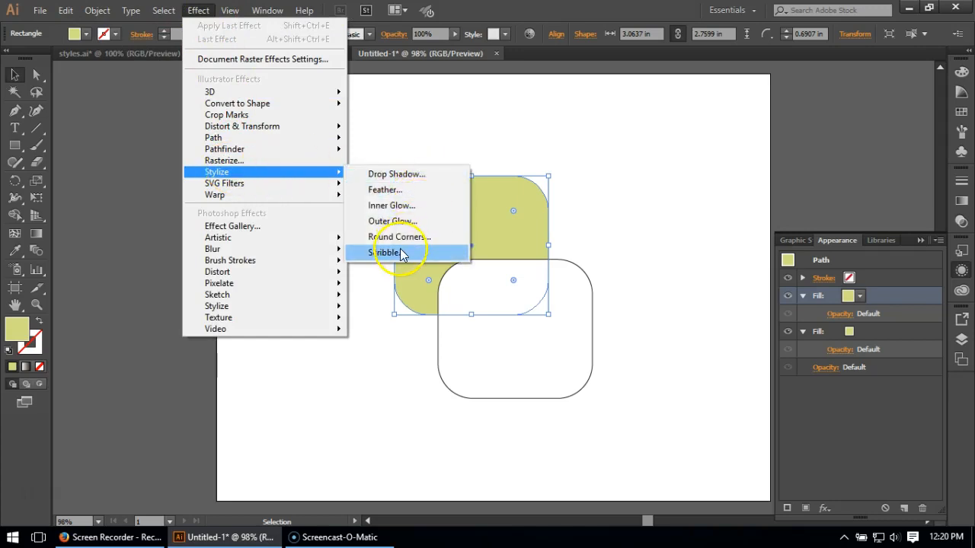
click(403, 253)
mouse_move(108, 11)
mouse_down()
mouse_move(211, 72)
mouse_move(204, 56)
mouse_up()
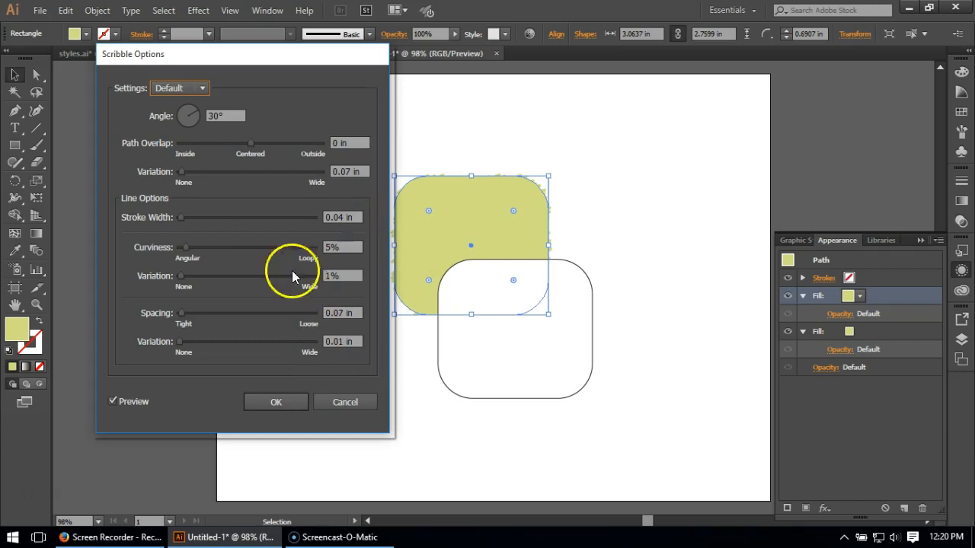
double_click(228, 116)
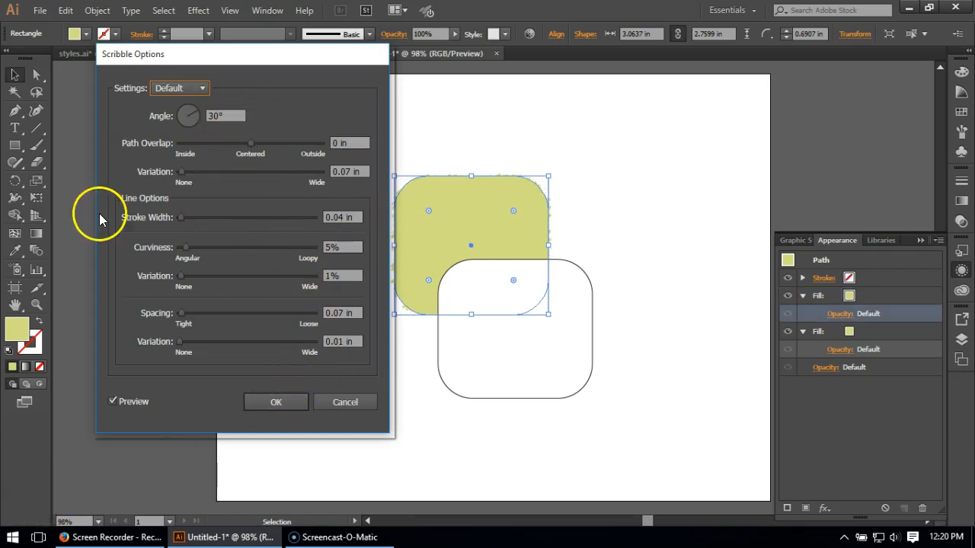
click(188, 115)
text(0)
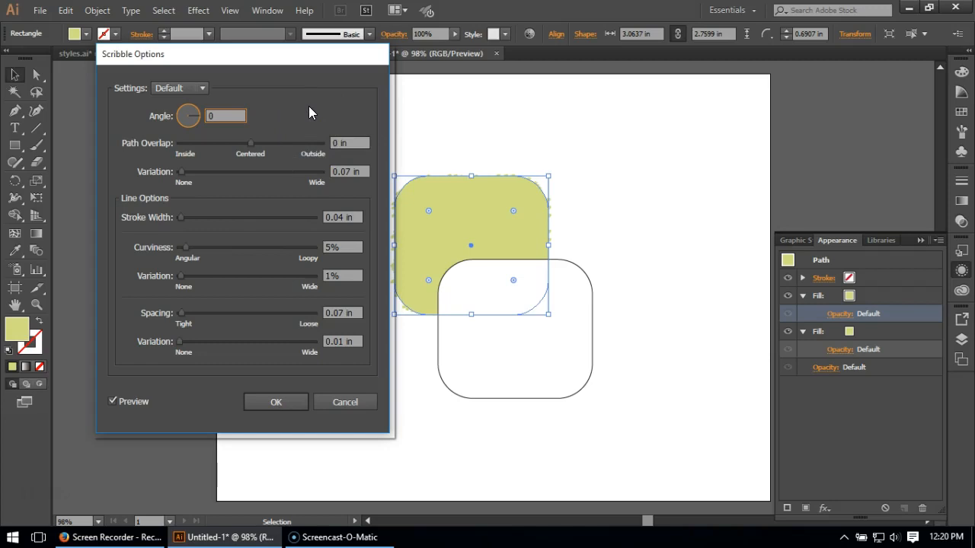
Set the scribble's path overlap to -0.06 in and its path overlap variation to 0.04 in.
click(343, 142)
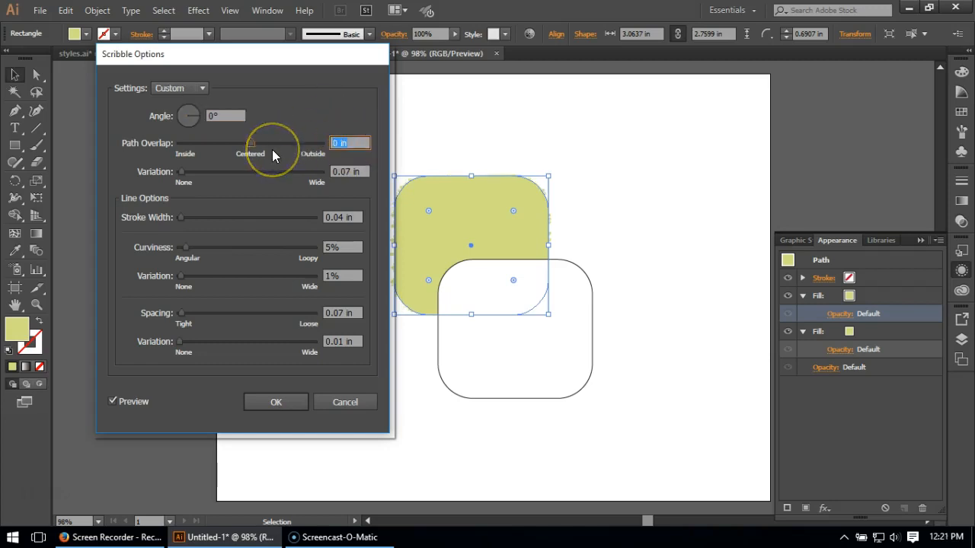
text(-.06)
click(348, 173)
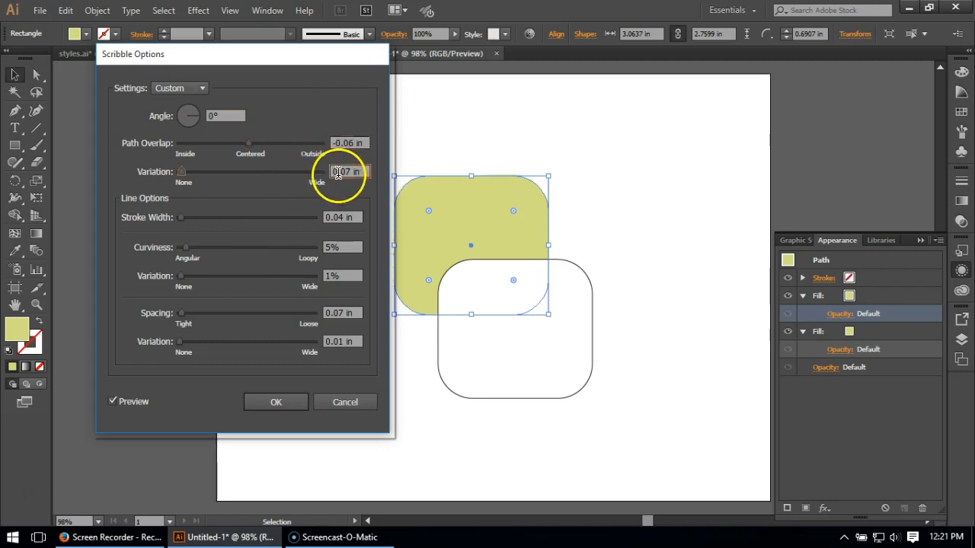
drag(365, 171, 285, 162)
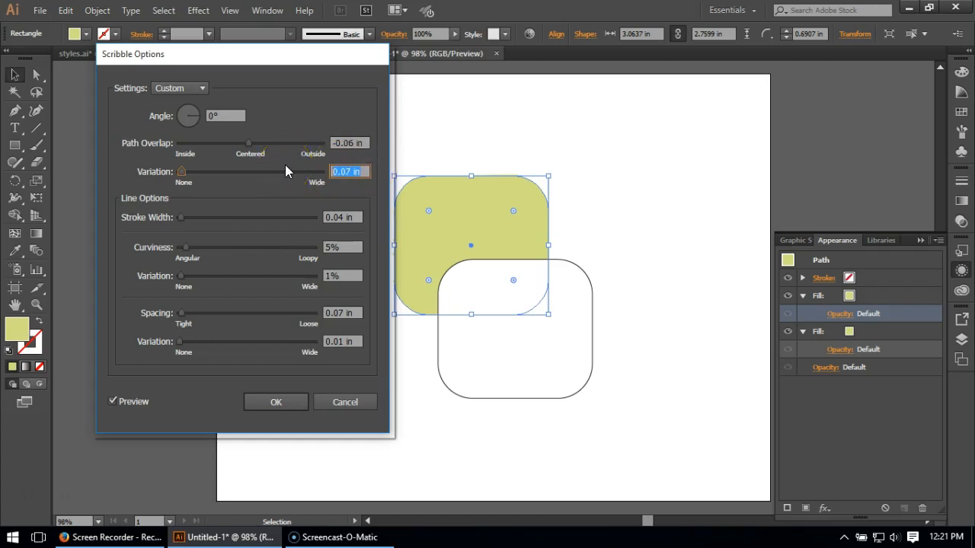
click(348, 168)
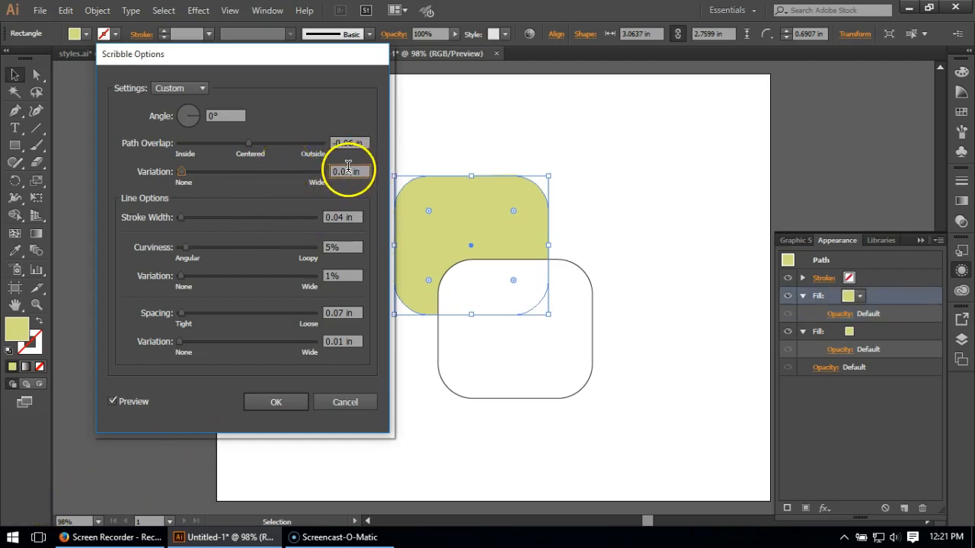
key(BackSpace)
text(4)
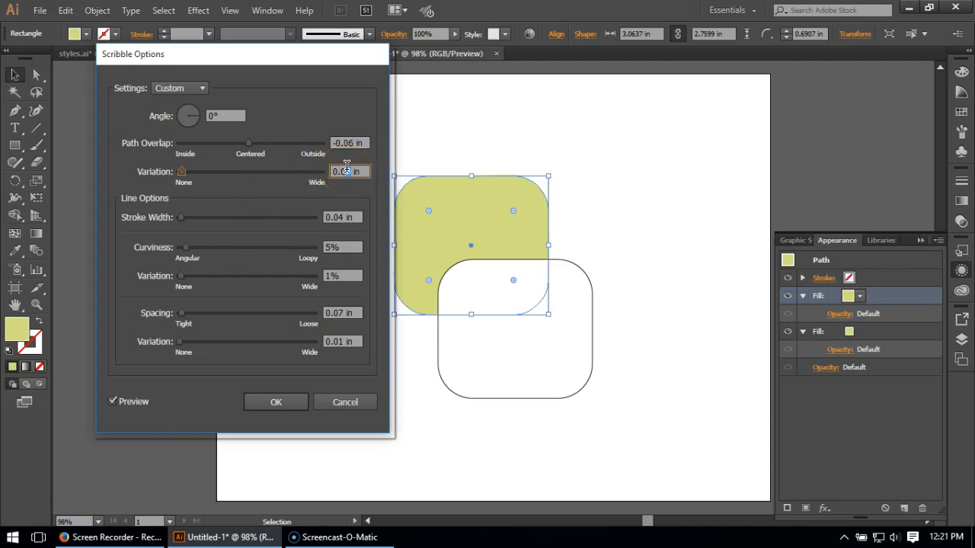
Set the scribble's stroke width to 0.1 in.
click(343, 217)
drag(344, 211, 335, 211)
text(1)
click(356, 246)
Set the scribble's line spacing to 0.19 in with 0.12 in spacing variation and apply the effect.
click(344, 310)
drag(344, 307, 335, 306)
text(19)
click(344, 340)
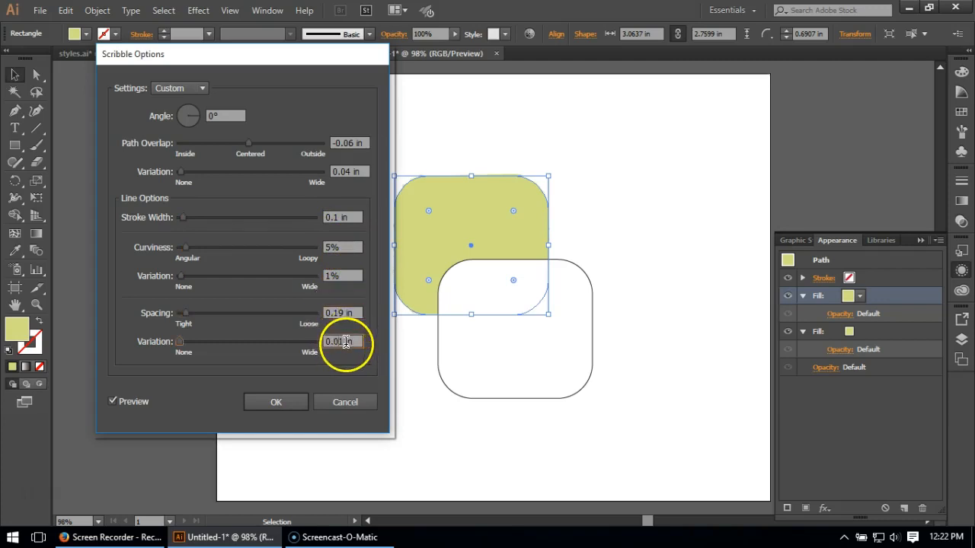
drag(340, 341, 335, 343)
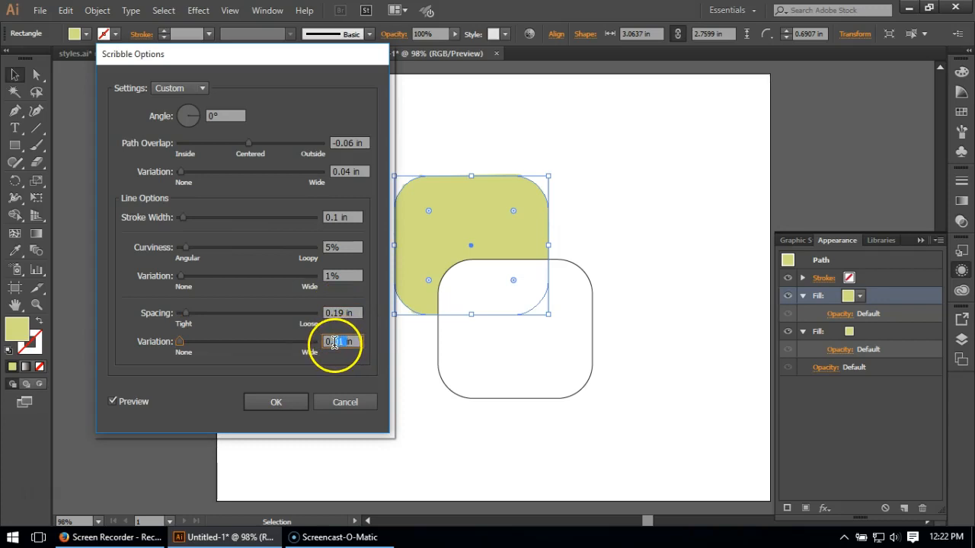
text(12)
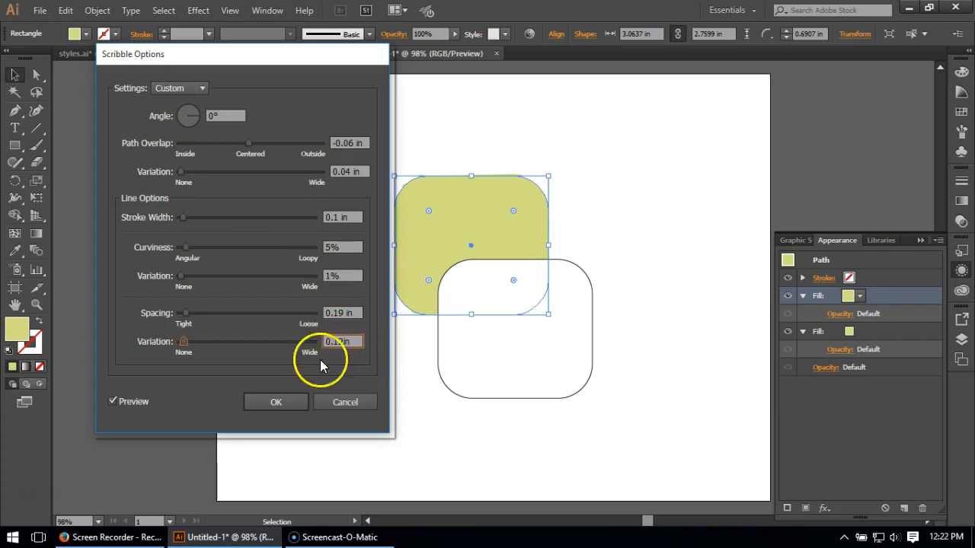
click(256, 396)
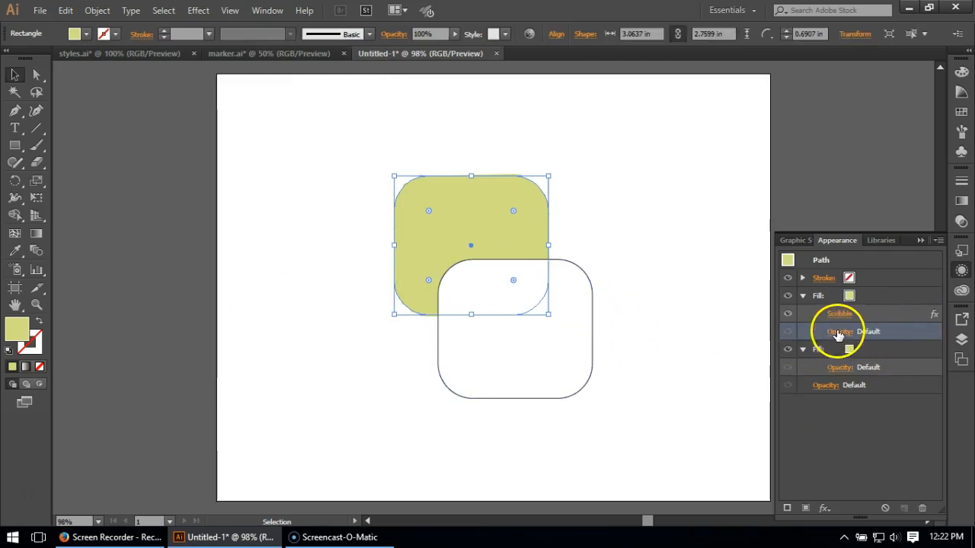
Set the scribbled fill's opacity to 40% and its blending mode to Multiply.
click(838, 332)
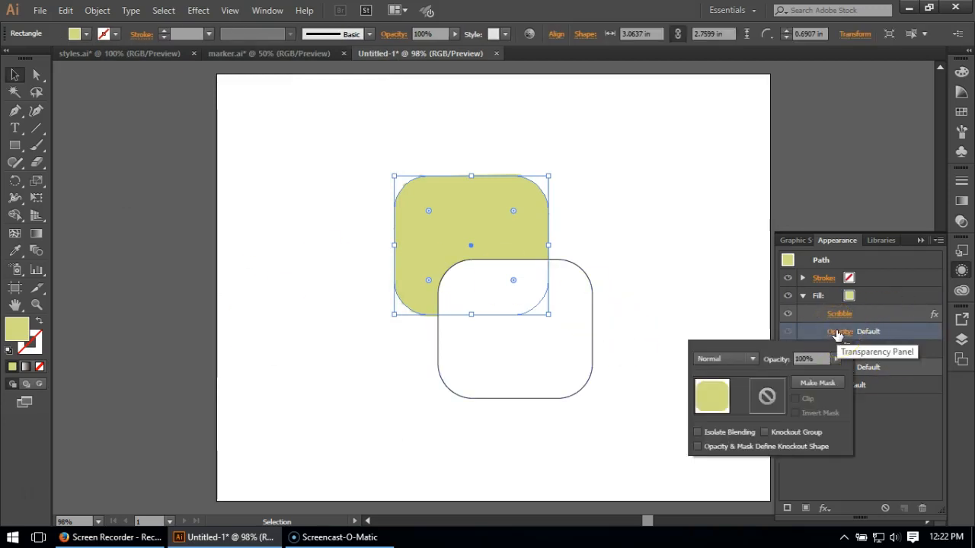
click(806, 360)
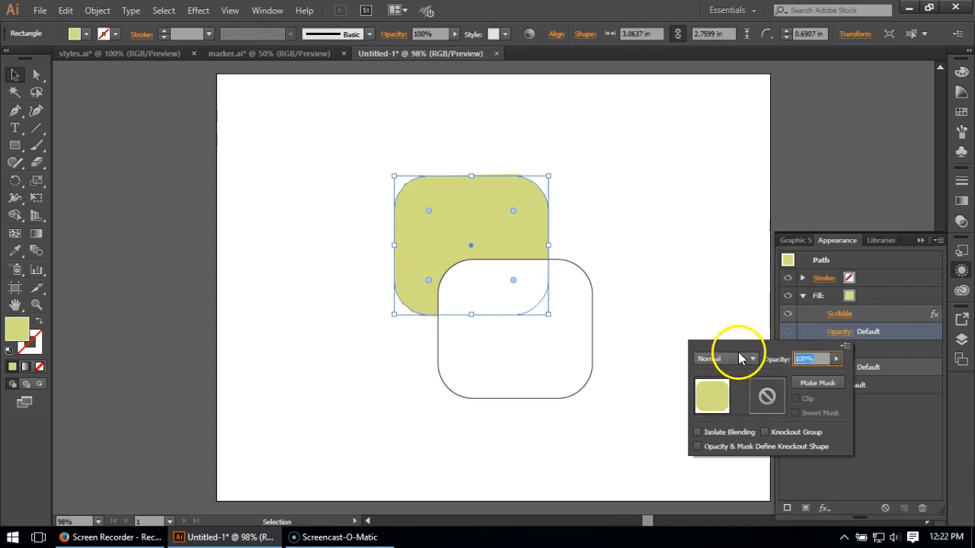
text(40)
key(Return)
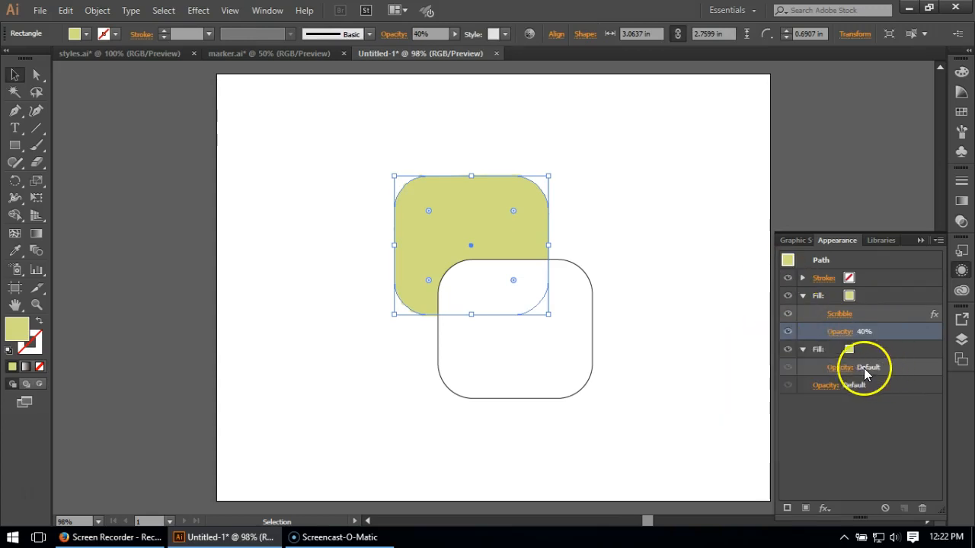
click(844, 367)
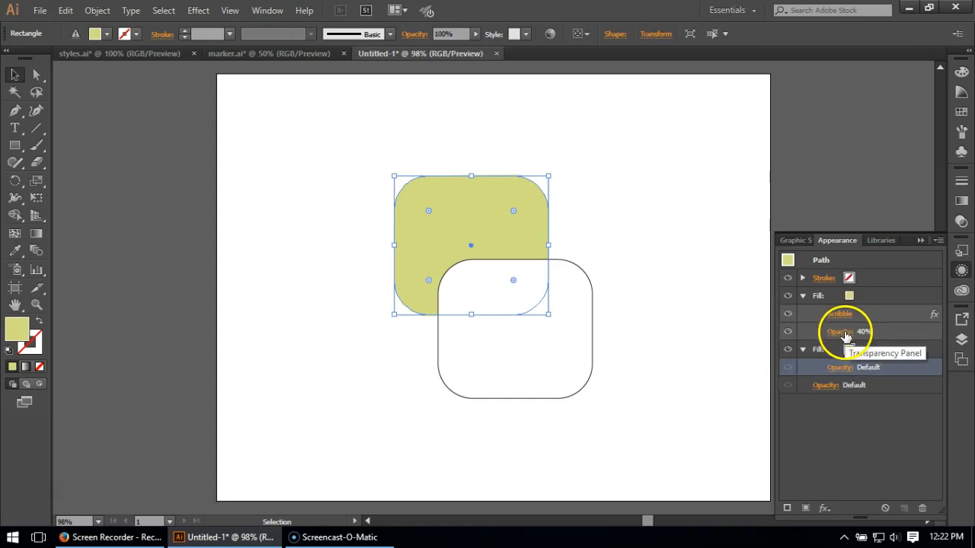
click(841, 332)
click(723, 358)
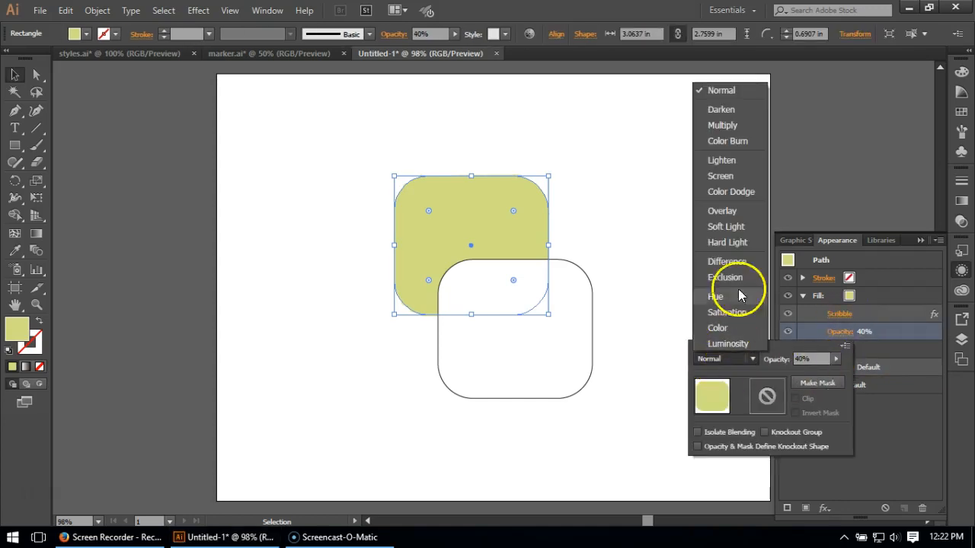
click(721, 125)
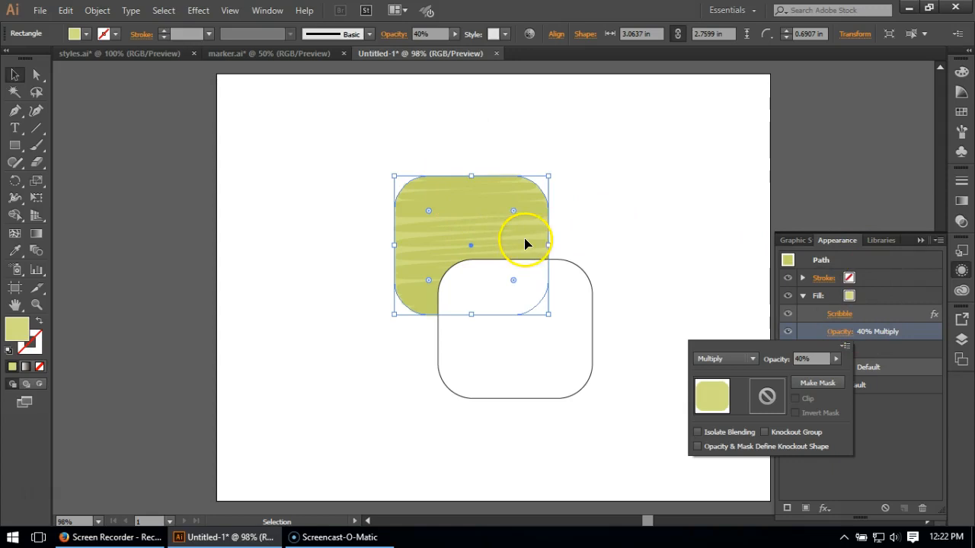
Duplicate the scribbled fill and set the upper copy to 50% opacity with Normal blending mode.
click(884, 295)
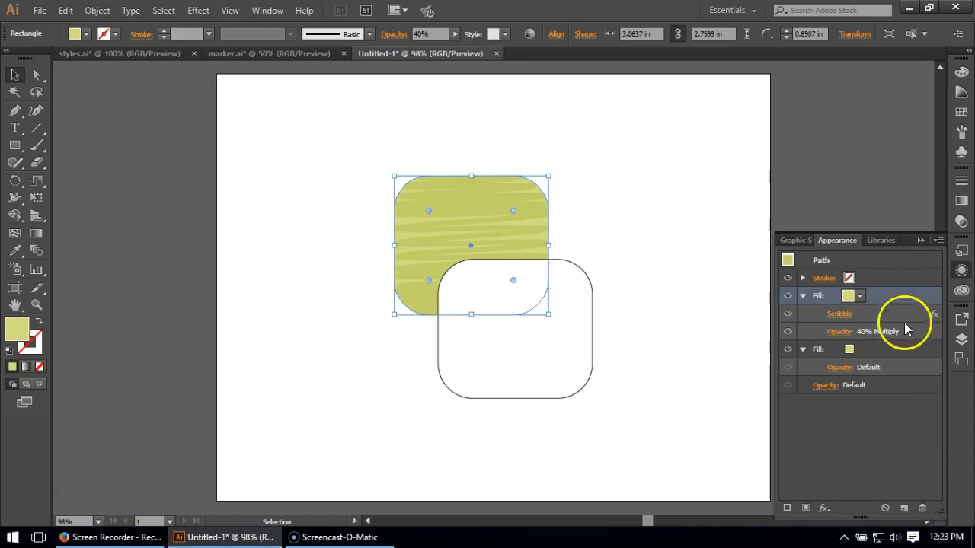
click(903, 509)
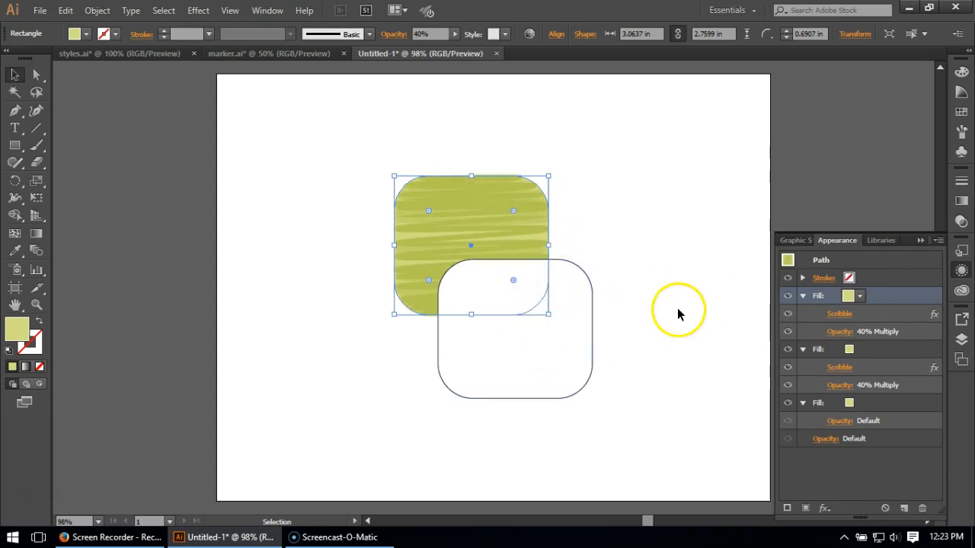
click(837, 334)
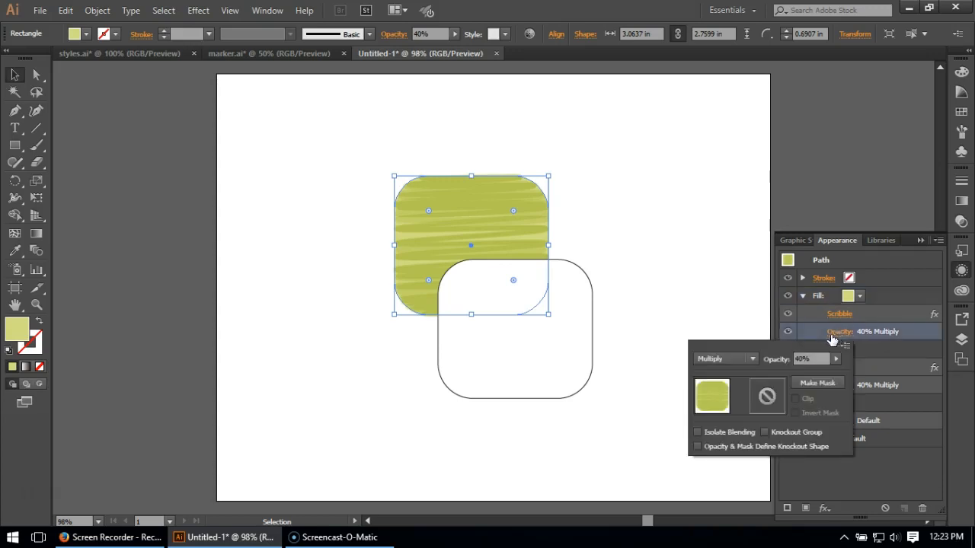
click(805, 358)
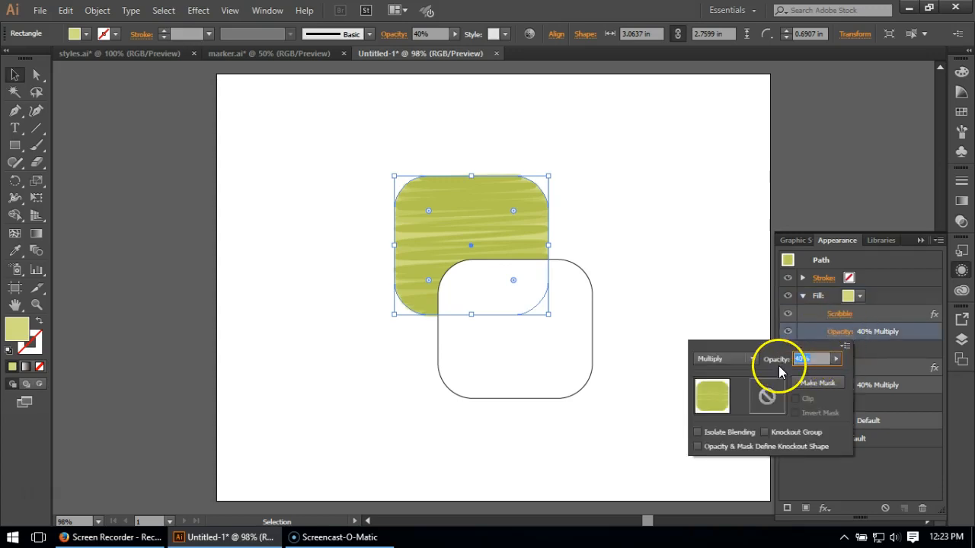
text(50)
click(724, 359)
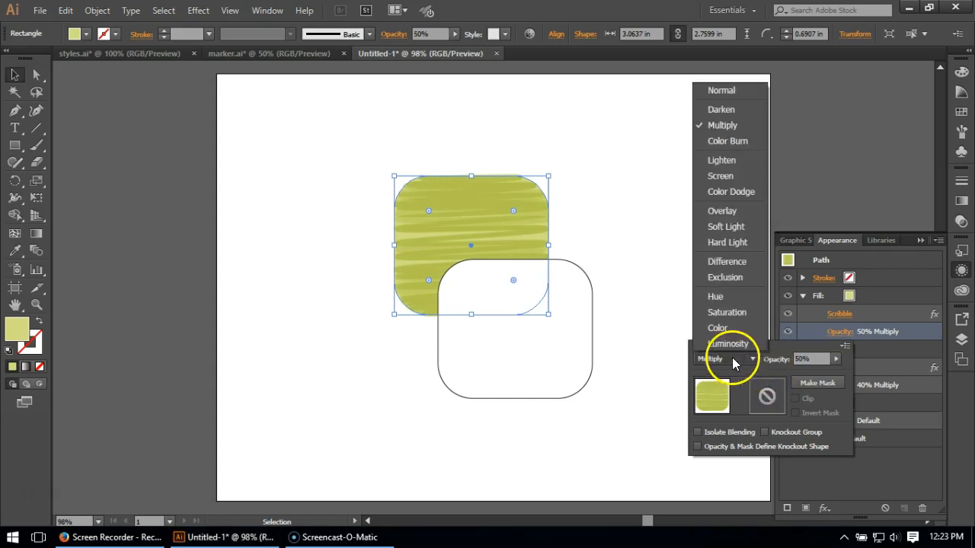
click(729, 88)
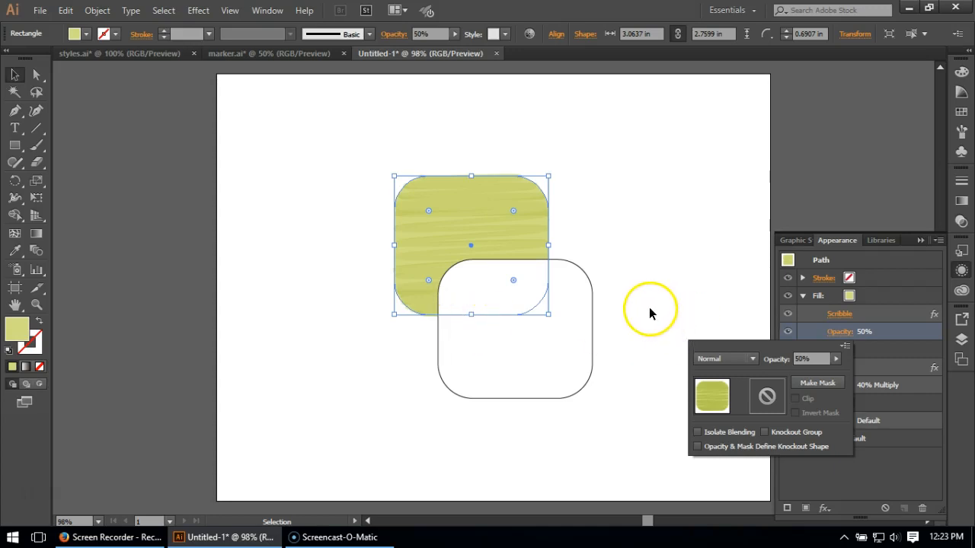
click(881, 319)
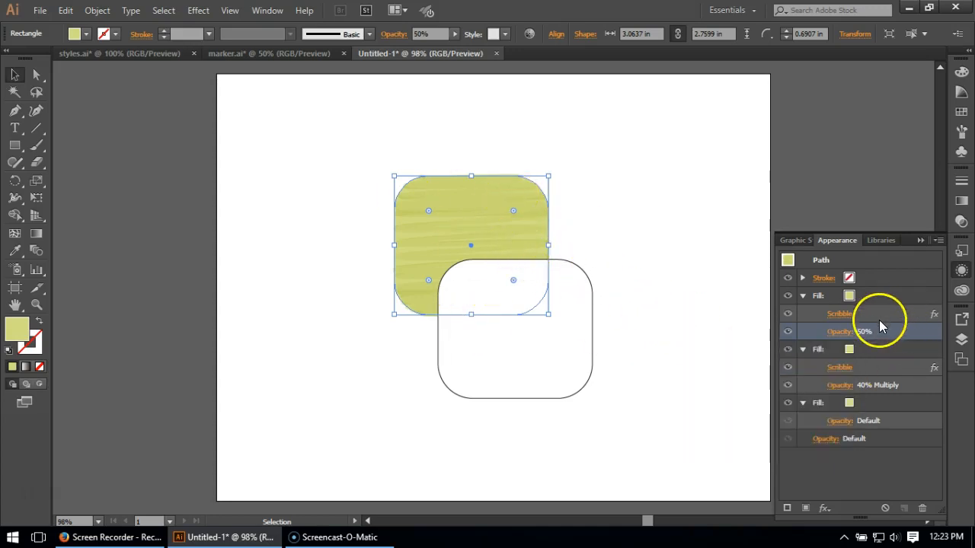
Set the path overlap of the topmost fill's Scribble effect to 0 in.
click(840, 314)
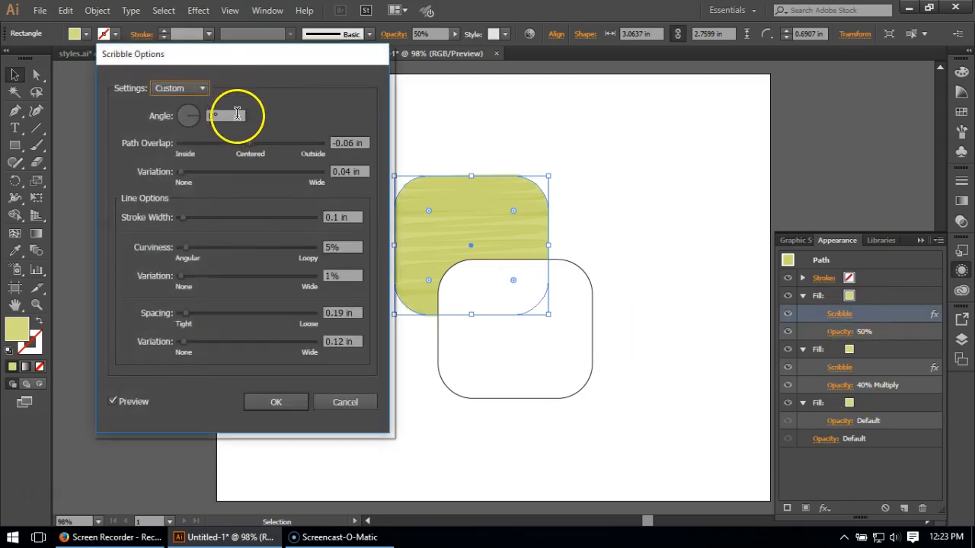
drag(348, 144, 353, 143)
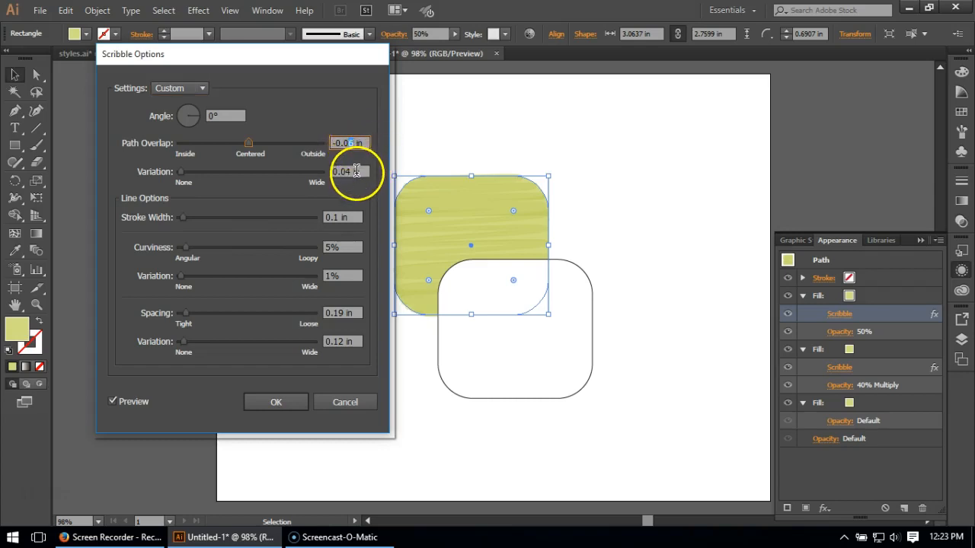
text(0)
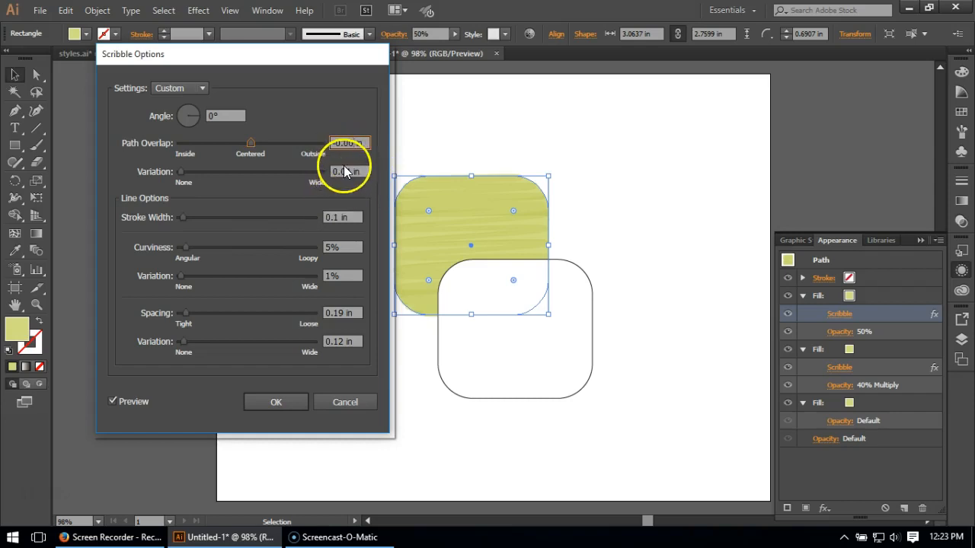
click(344, 172)
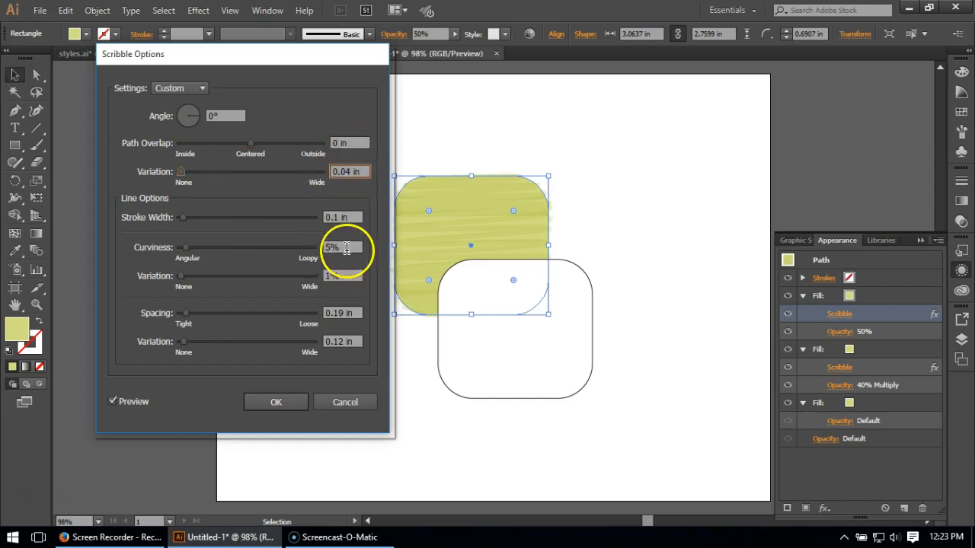
Set the scribble's line spacing to 0.25 in with 0.03 in spacing variation, apply the effect and deselect the shape.
drag(348, 316, 336, 313)
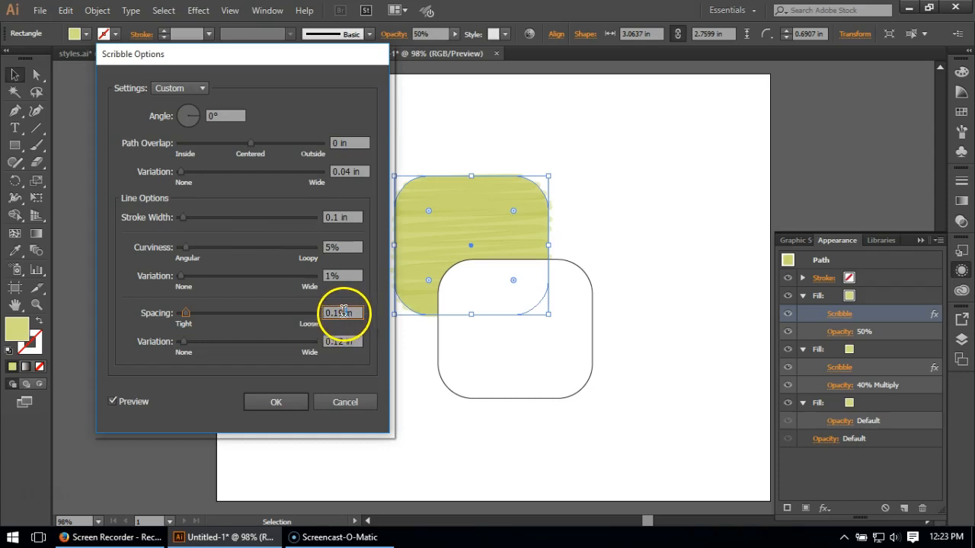
text(25)
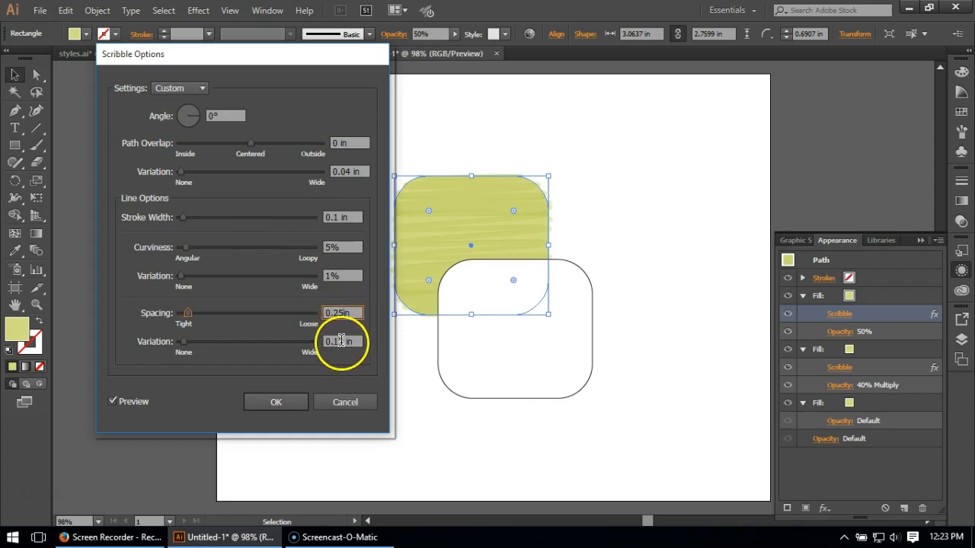
drag(344, 341, 333, 341)
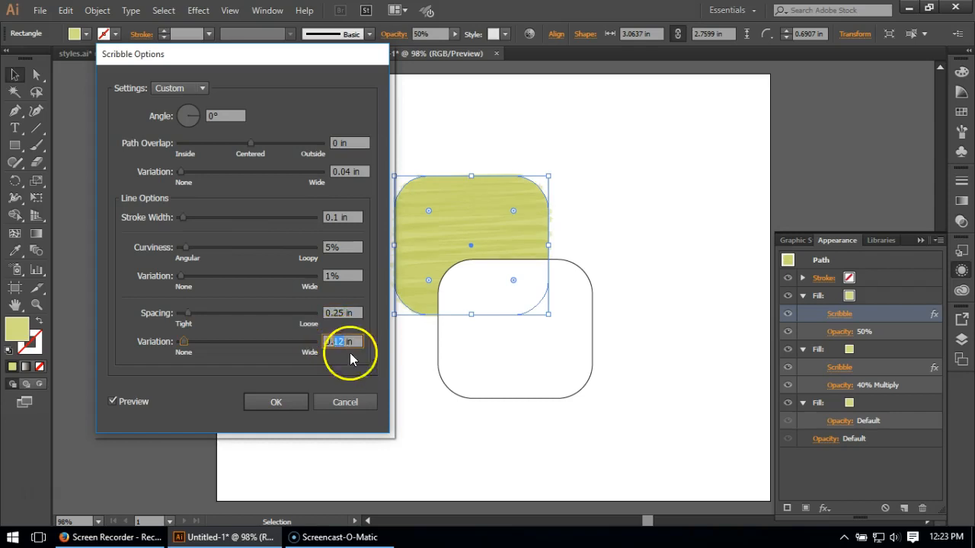
text(03)
click(346, 311)
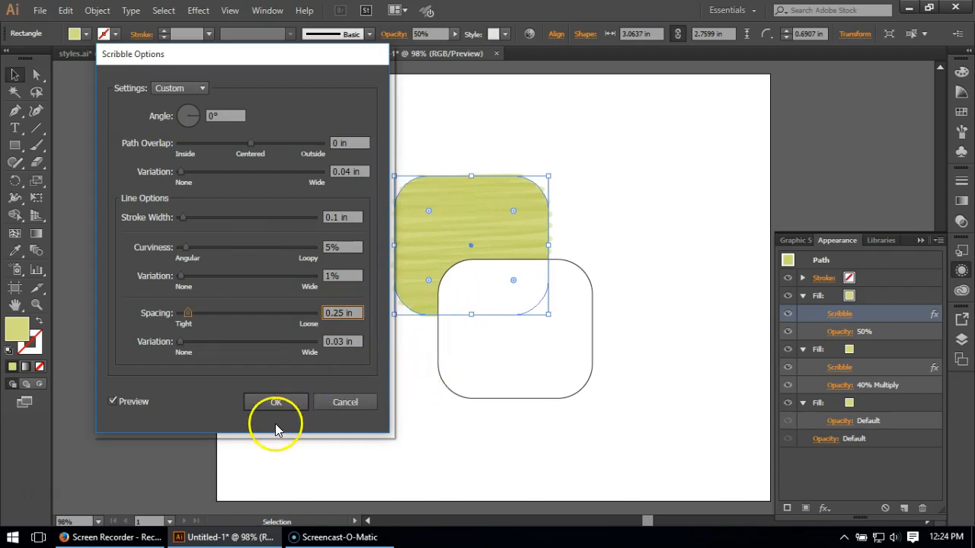
click(268, 403)
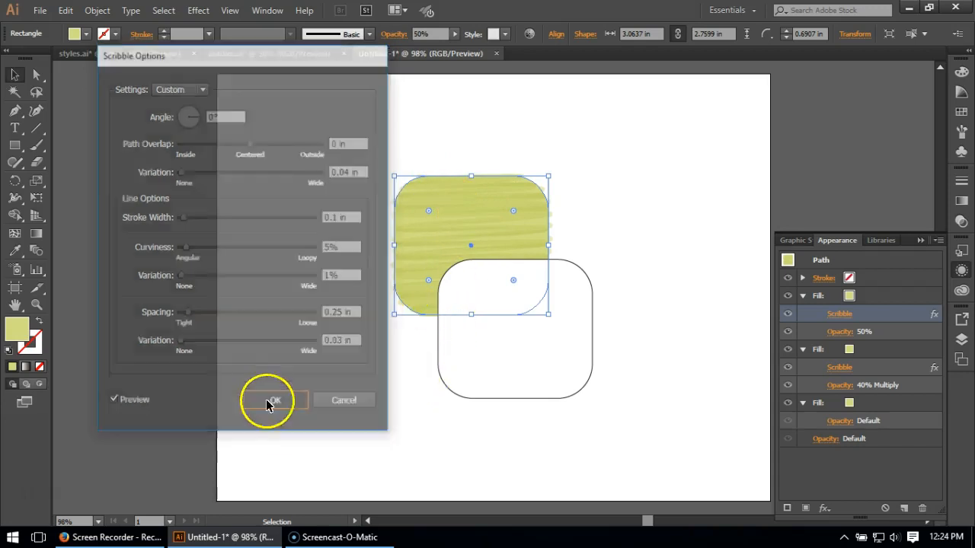
click(337, 281)
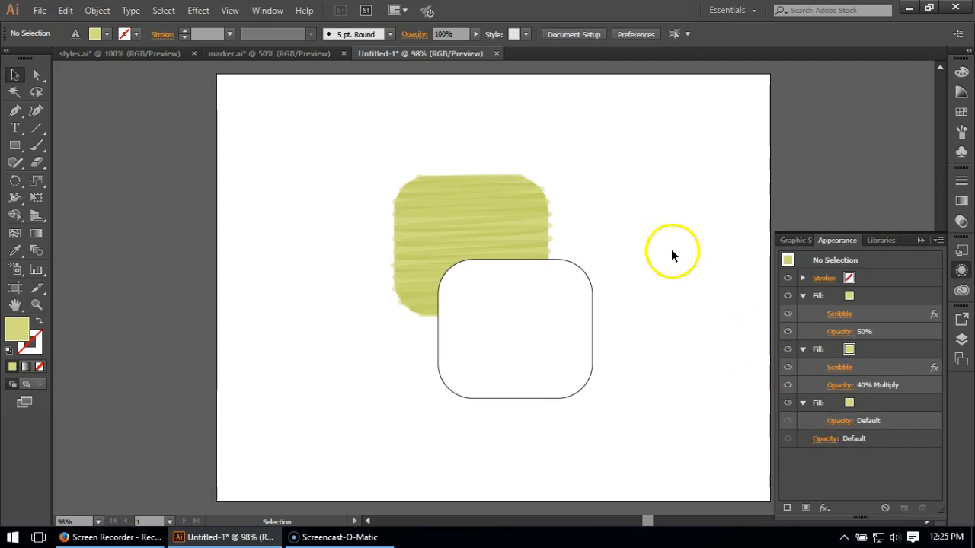
Save the green shape's marker look as a new graphic style and apply it to the white rounded rectangle.
click(960, 250)
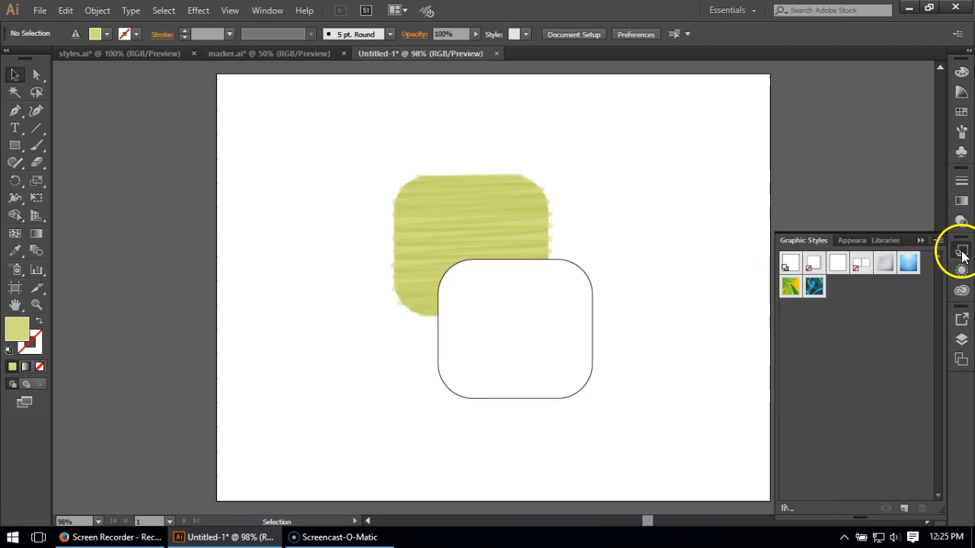
drag(488, 203, 817, 362)
click(673, 195)
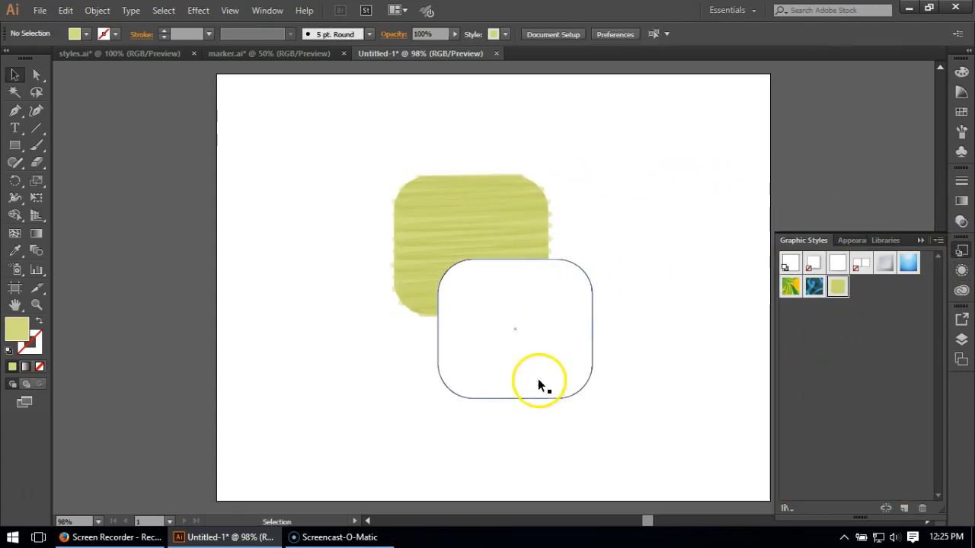
click(539, 382)
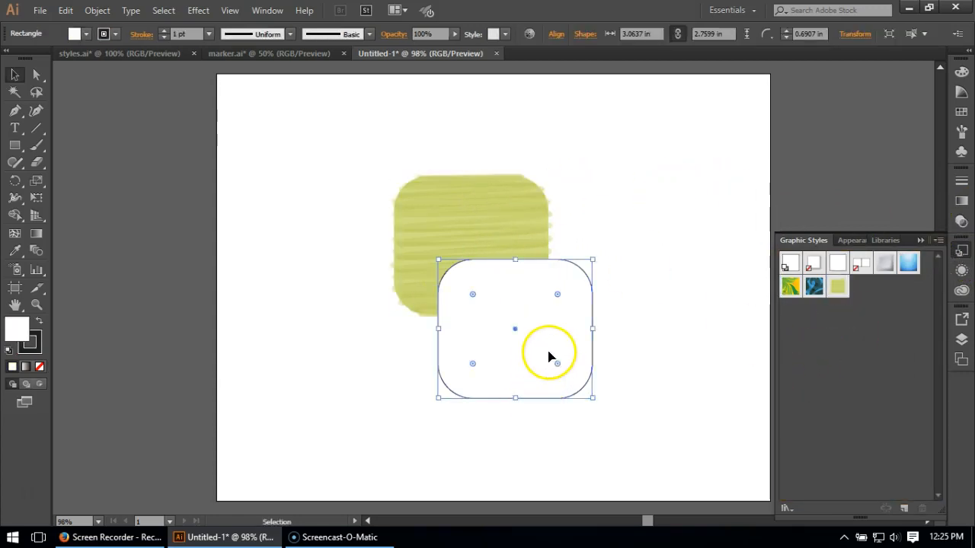
click(836, 286)
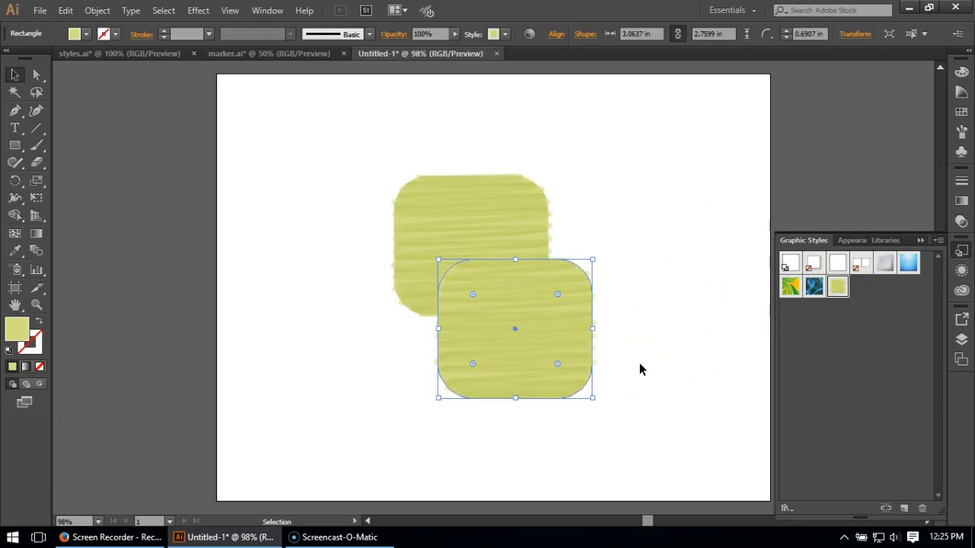
Recolour both scribbled fills of the front rounded rectangle with the grayish-blue swatch.
click(962, 271)
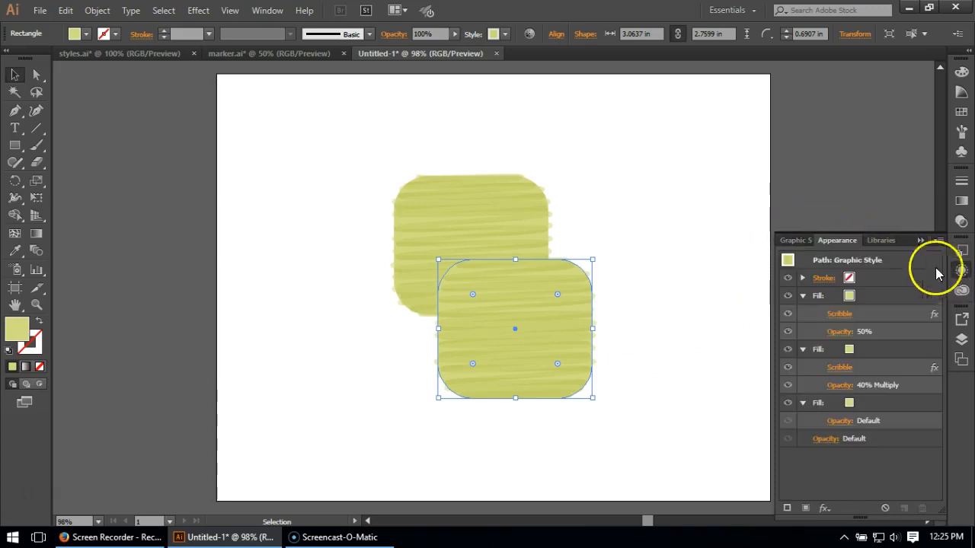
click(861, 297)
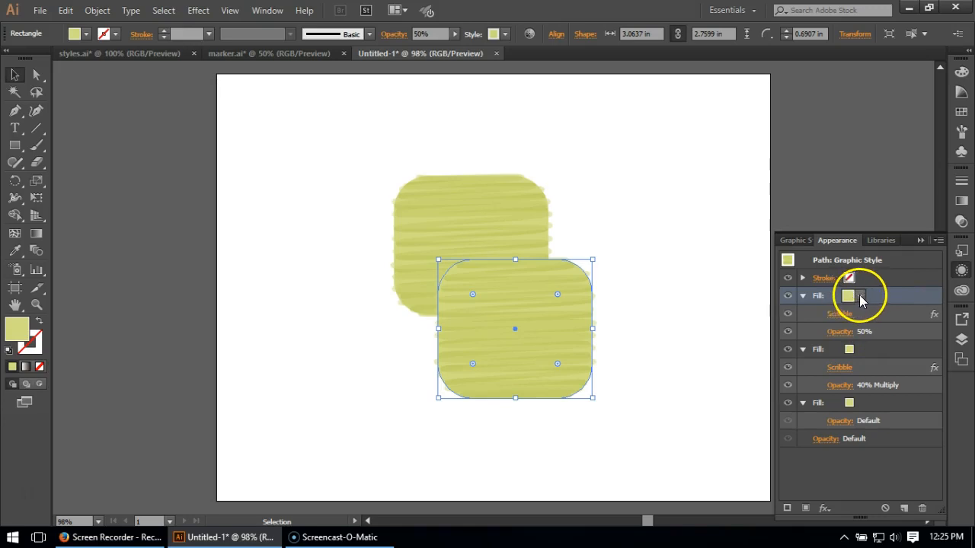
click(861, 298)
click(778, 349)
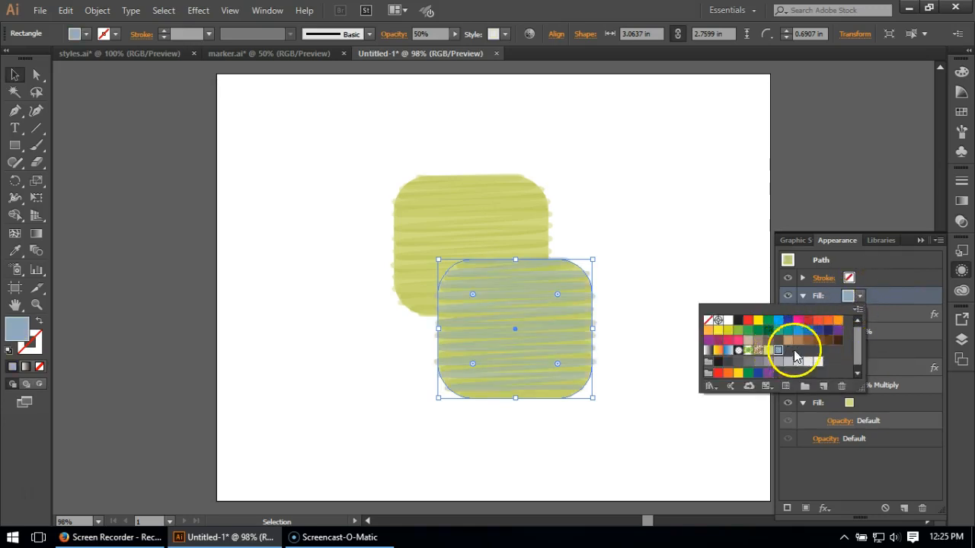
click(861, 350)
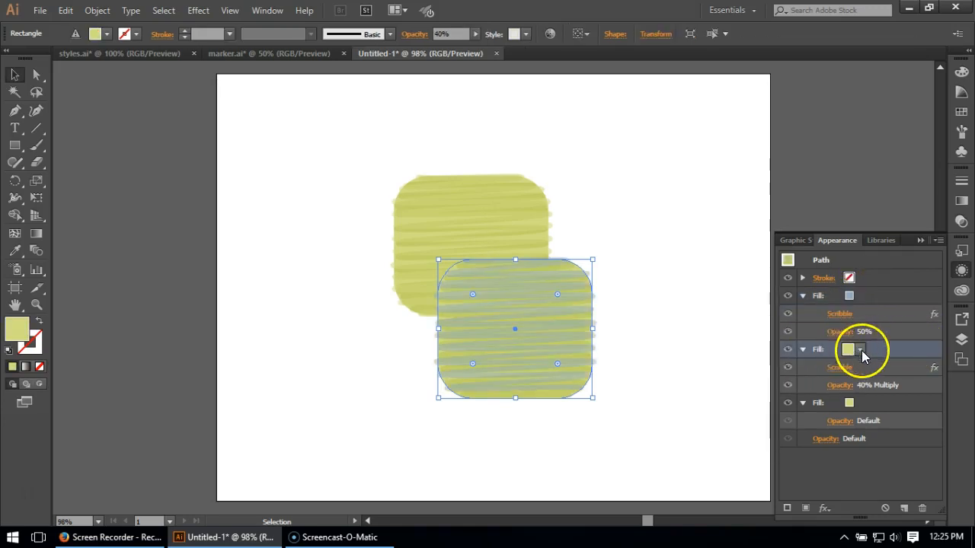
click(861, 351)
click(778, 402)
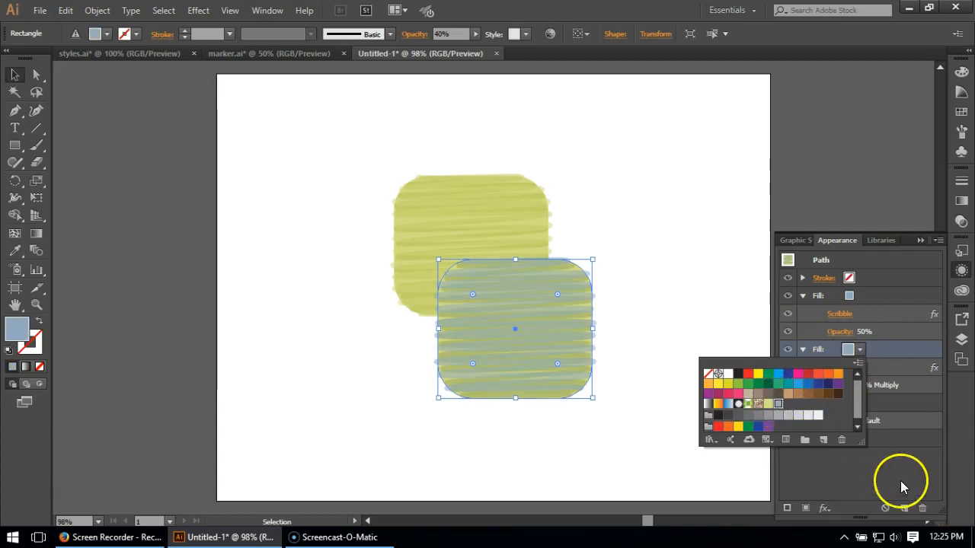
click(903, 487)
Recolour the front rectangle's solid base fill with the same grayish-blue swatch and deselect the shape.
click(848, 403)
click(860, 403)
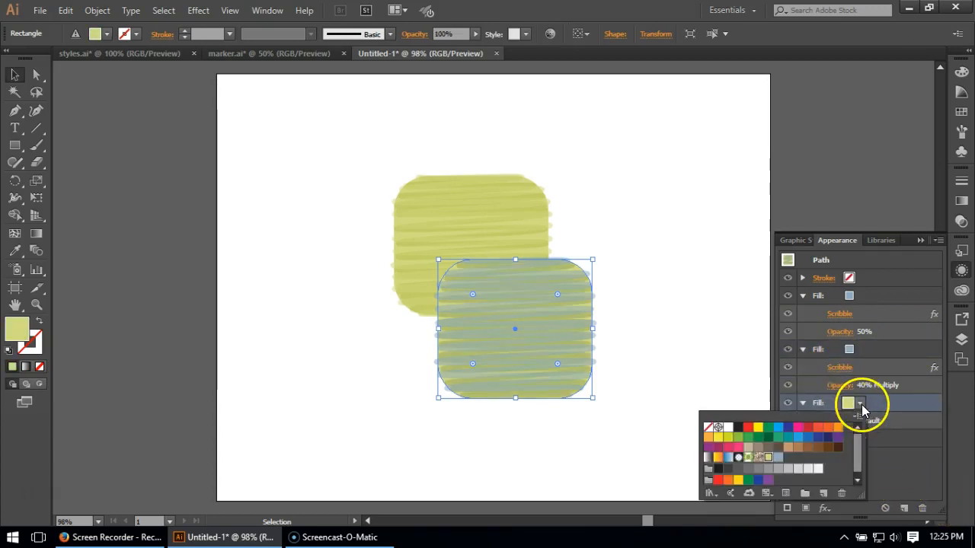
click(794, 456)
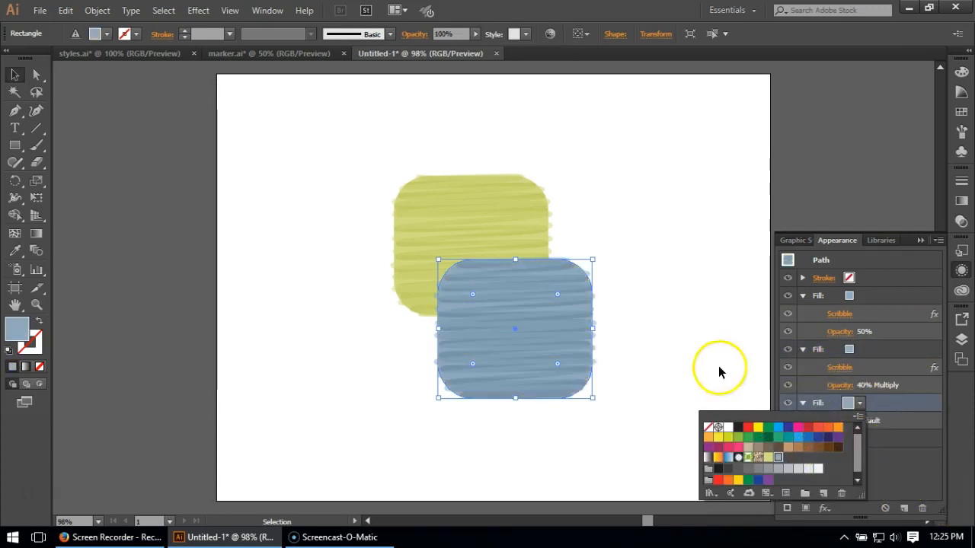
click(698, 288)
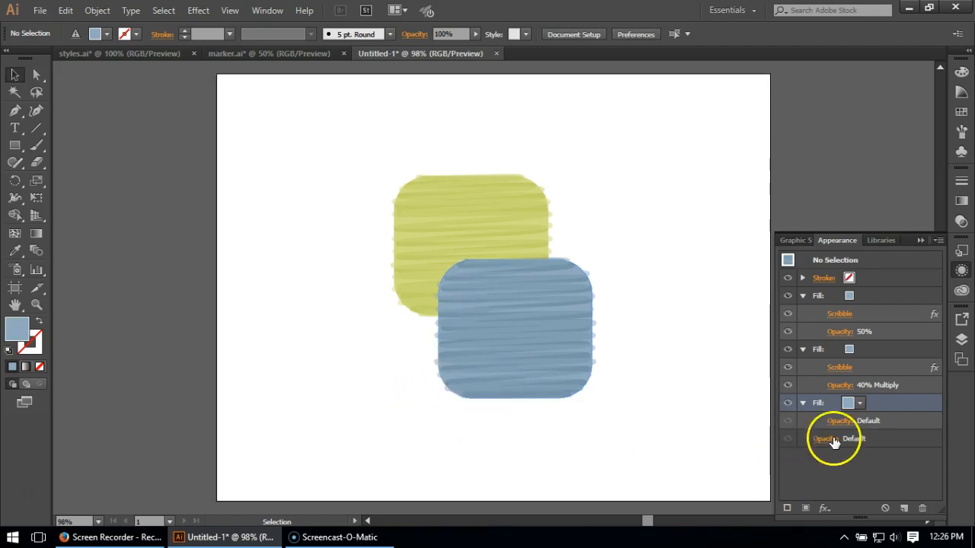
Set the blending mode of the whole blue rounded rectangle to Multiply and deselect it.
click(512, 329)
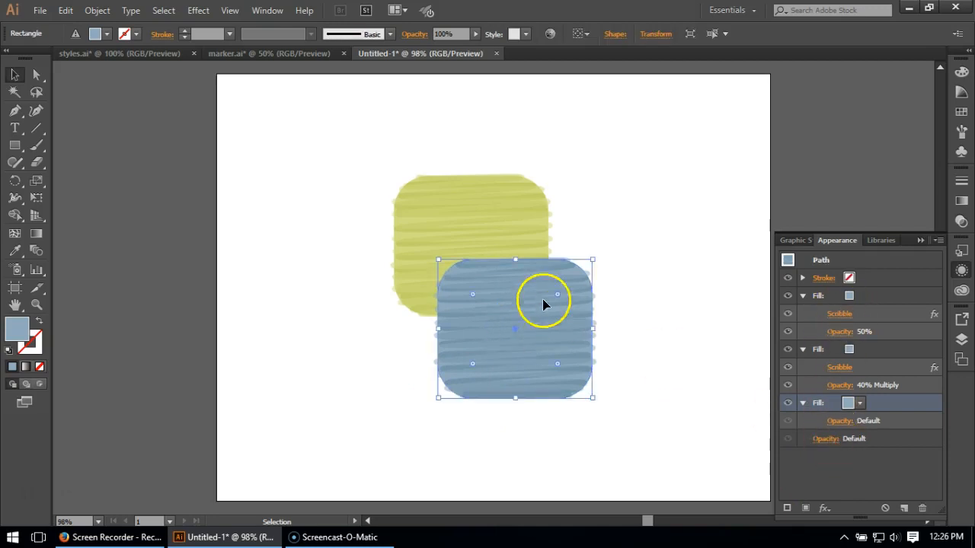
click(822, 440)
click(733, 333)
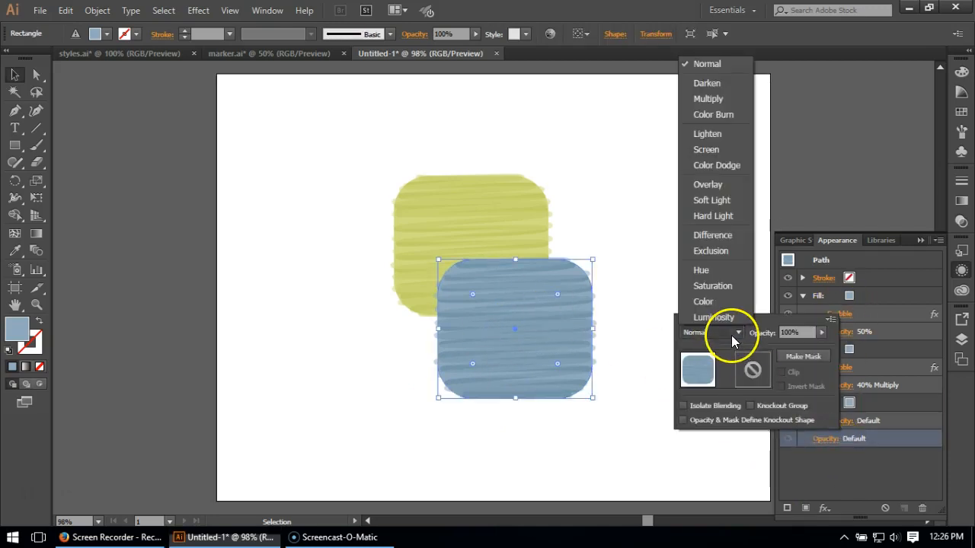
click(707, 98)
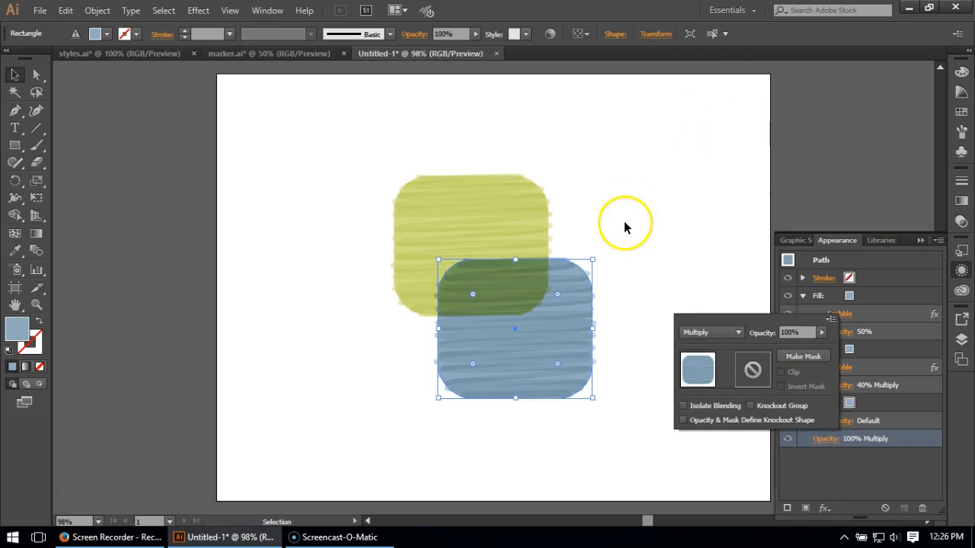
key(Escape)
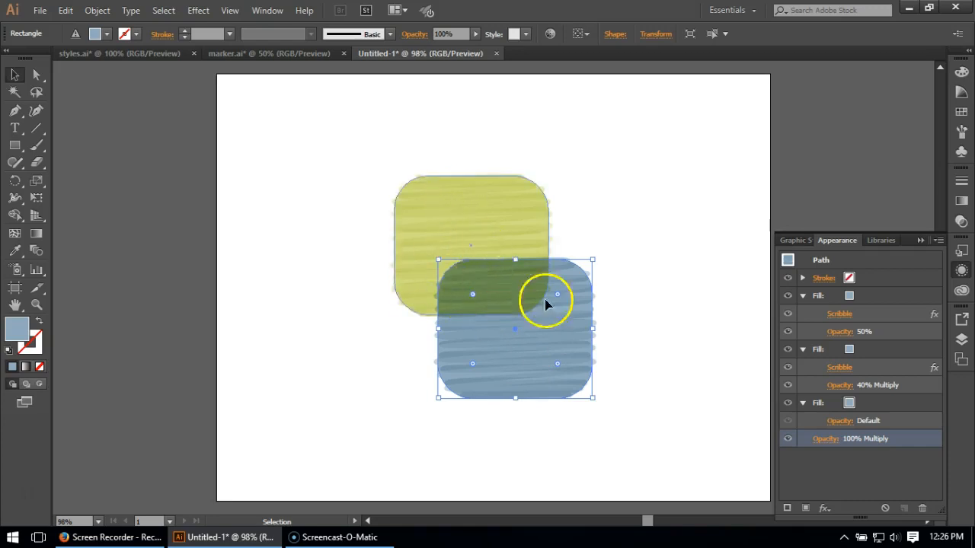
click(364, 390)
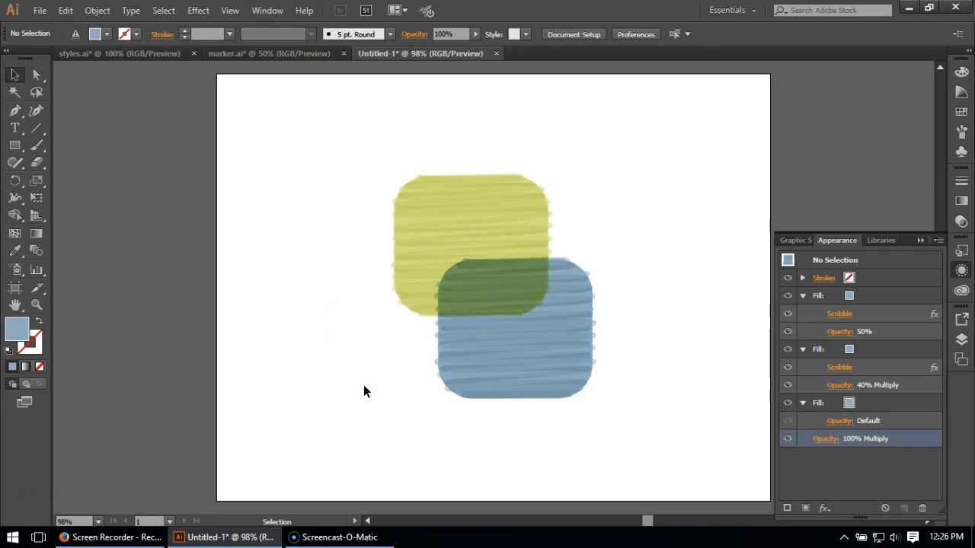
click(422, 414)
Duplicate the topmost scribbled fill of the blue rounded rectangle.
click(537, 343)
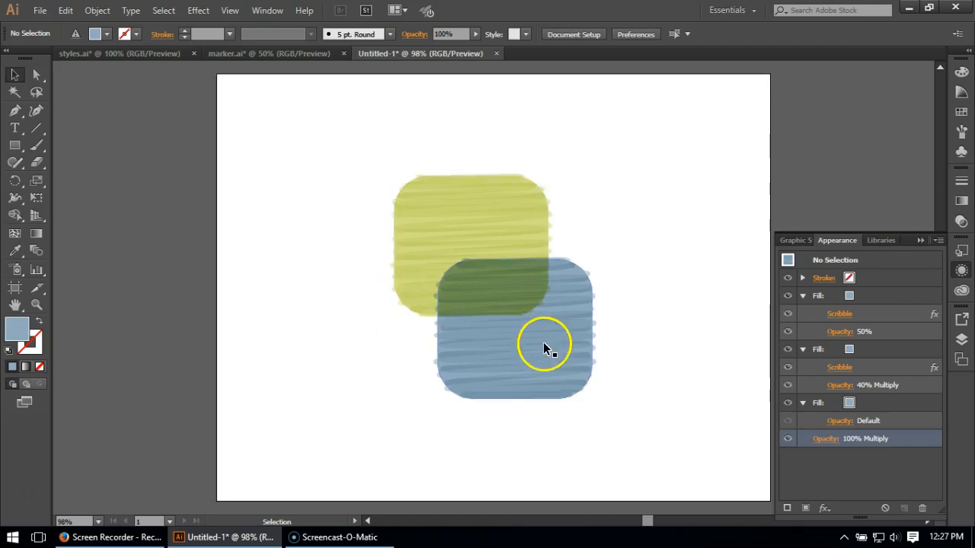
click(874, 298)
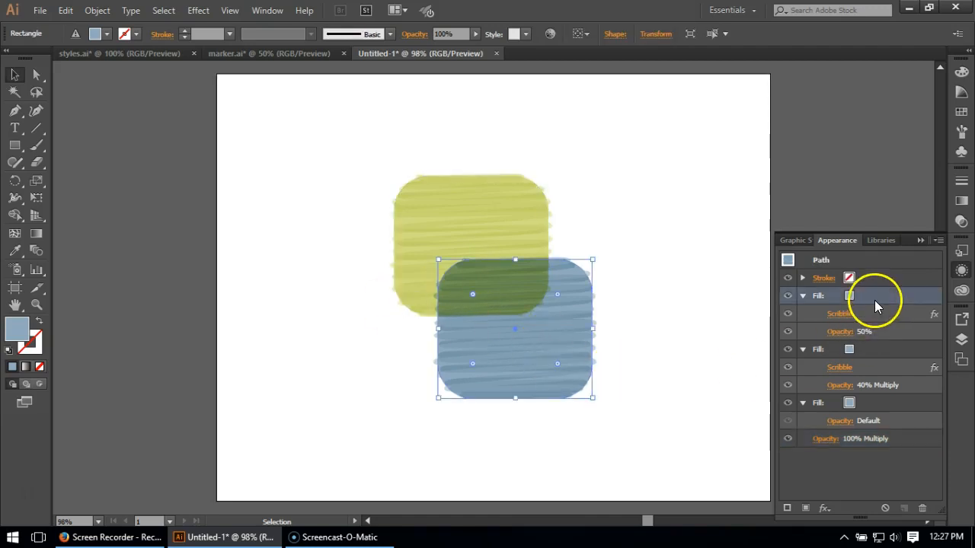
click(904, 510)
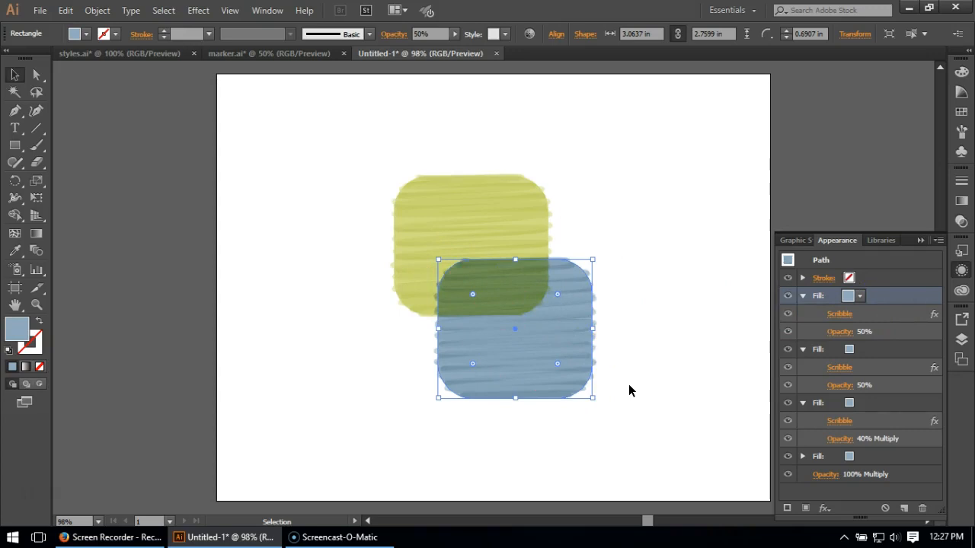
Set the topmost scribbled fill's opacity to 35% and its blending mode to Multiply.
click(842, 333)
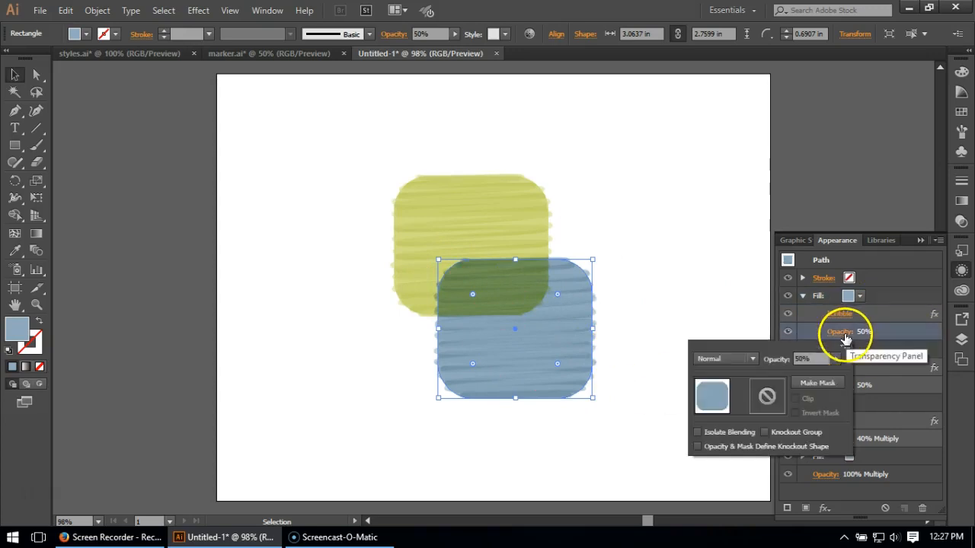
click(821, 358)
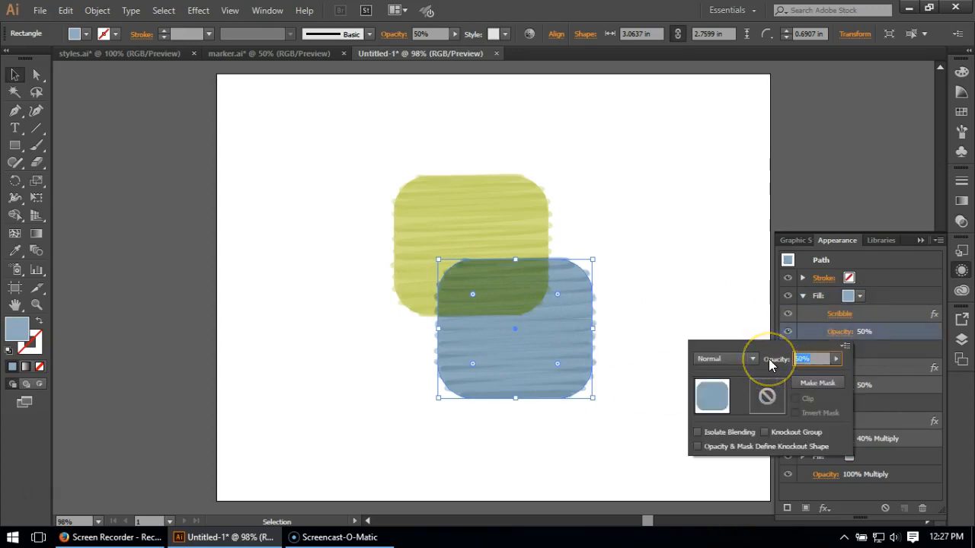
text(35)
click(898, 336)
click(841, 333)
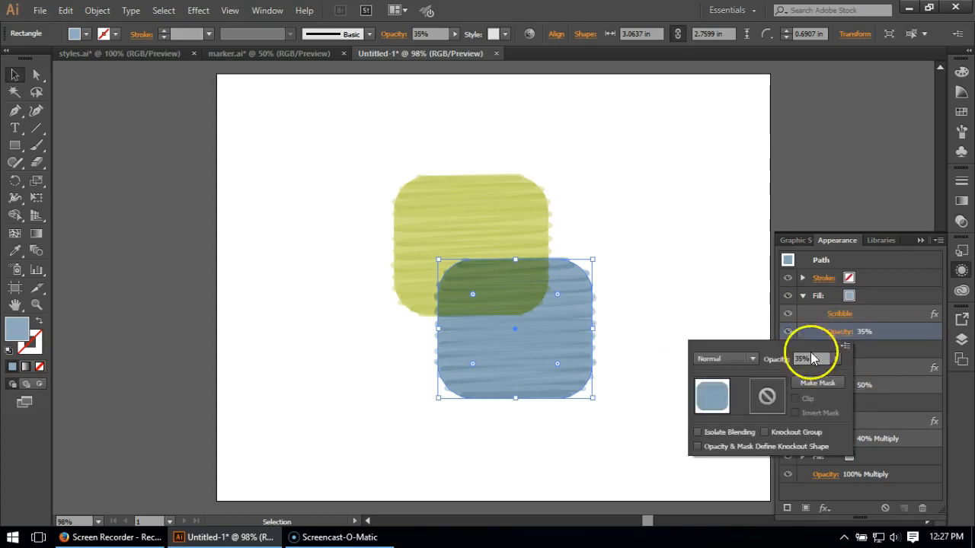
click(734, 357)
click(725, 130)
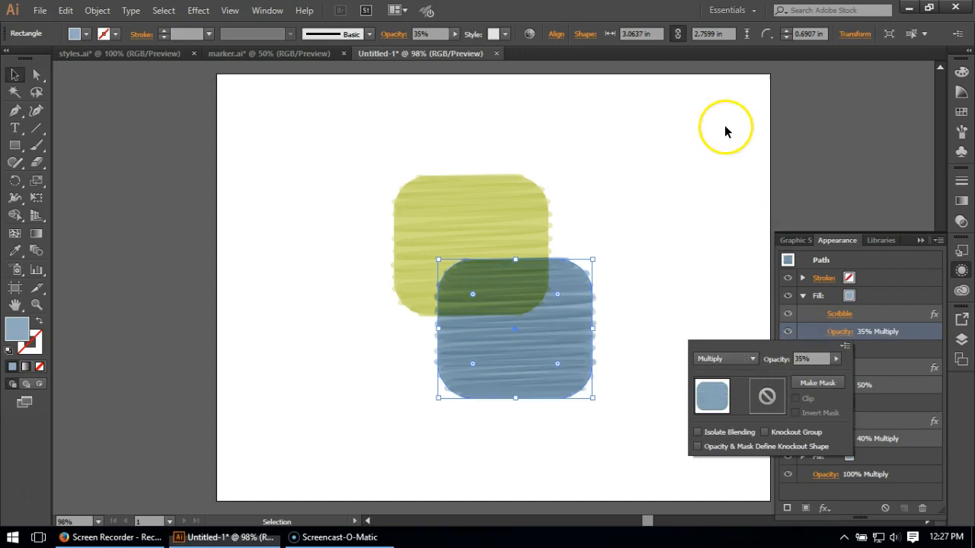
click(919, 332)
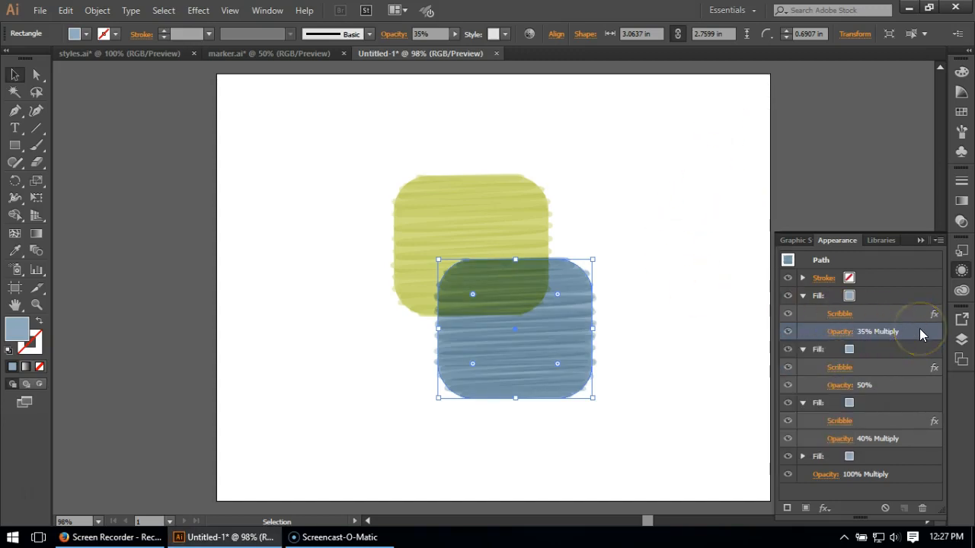
Set the path overlap to -0.08 in in the Scribble effect of the blue rectangle's topmost fill.
click(839, 314)
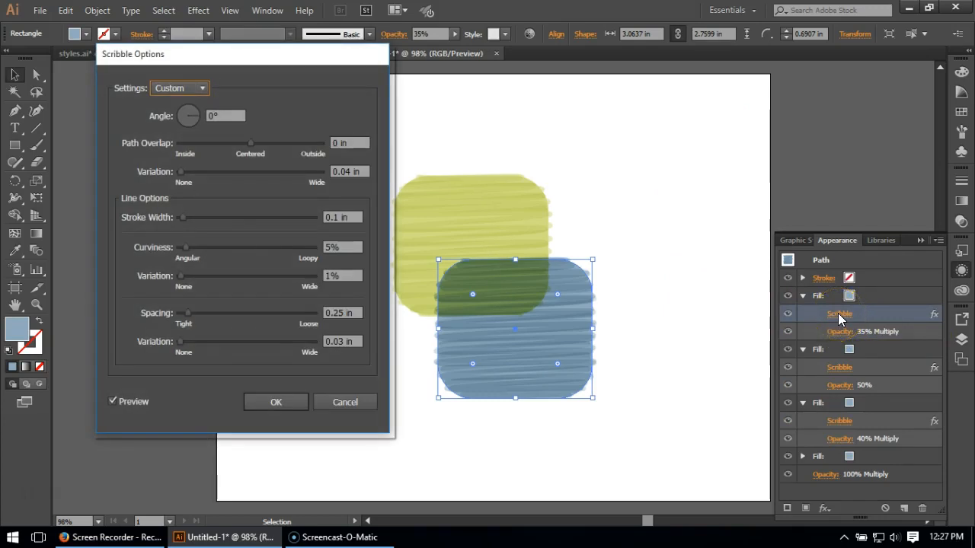
click(747, 276)
click(746, 275)
click(686, 267)
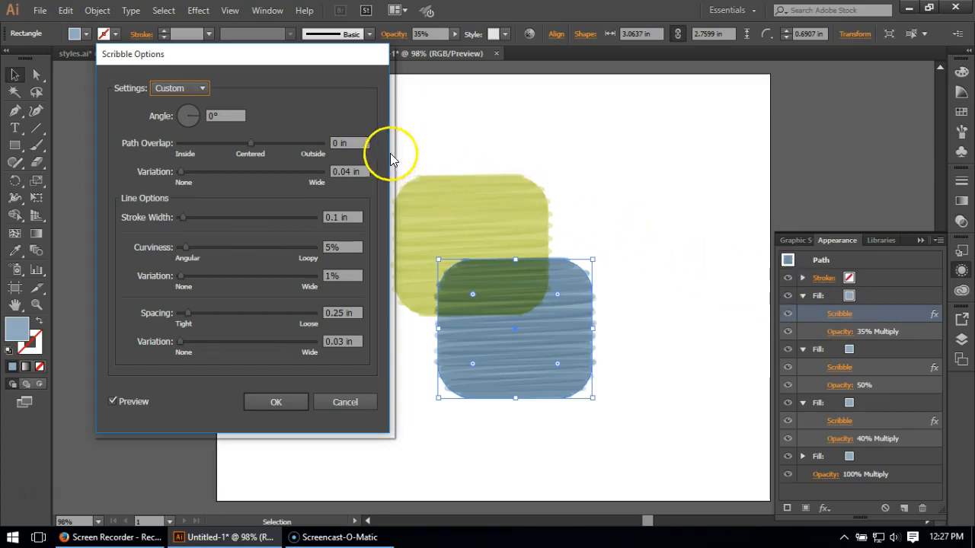
click(356, 147)
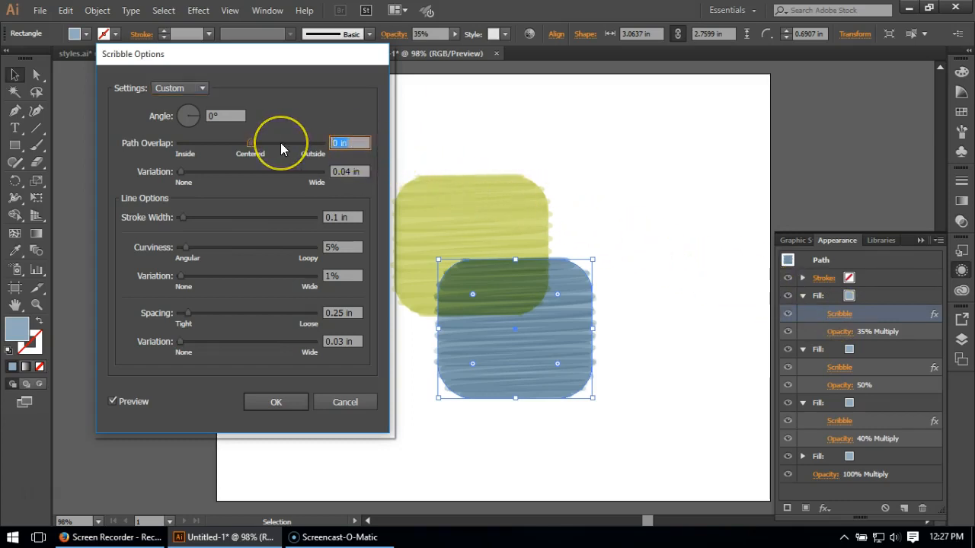
key(BackSpace)
text(.08)
click(333, 141)
text(-)
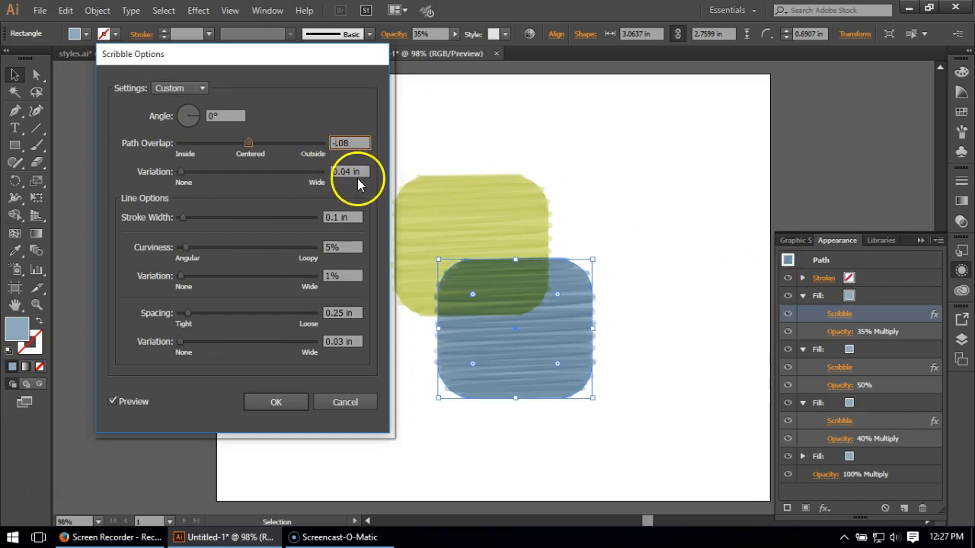
Set the line spacing of the same Scribble effect to 0.08 in and apply the settings.
click(346, 172)
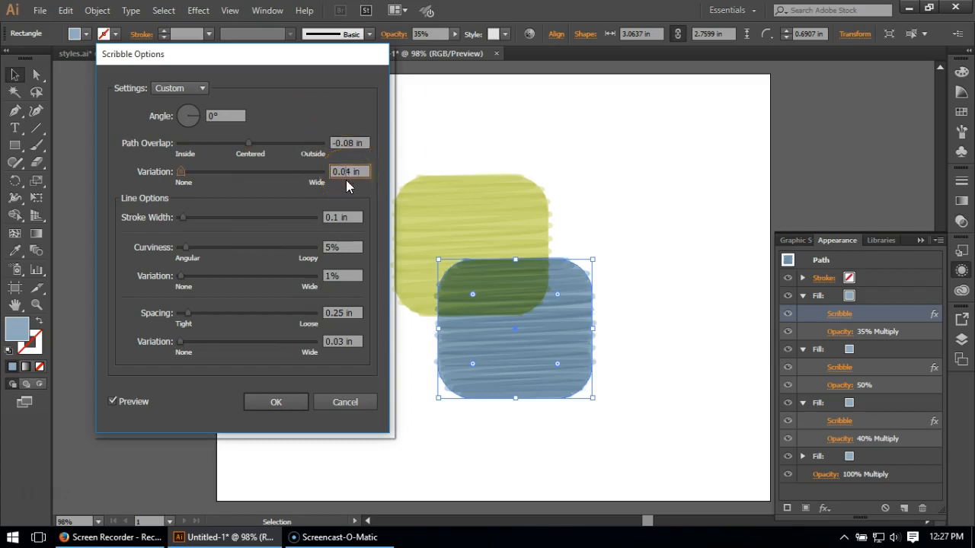
click(350, 217)
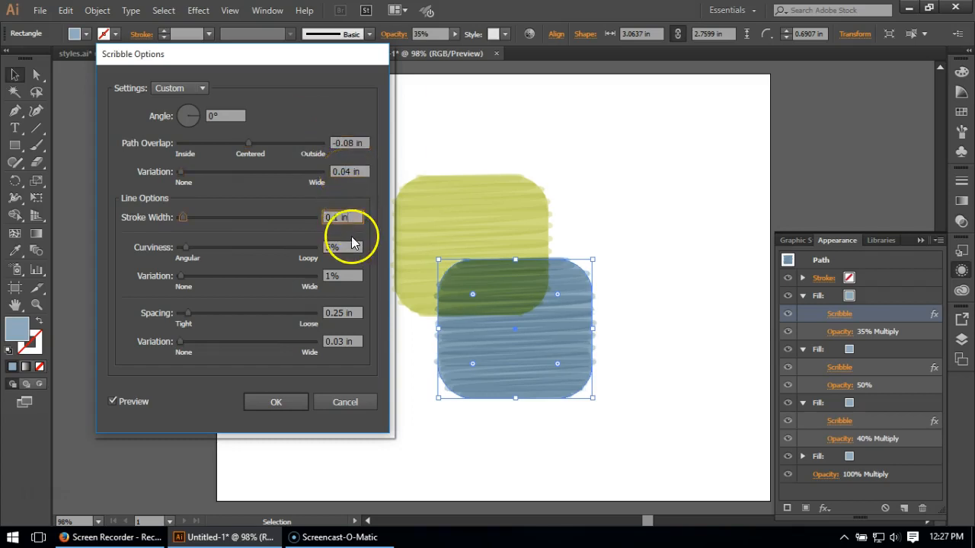
click(357, 275)
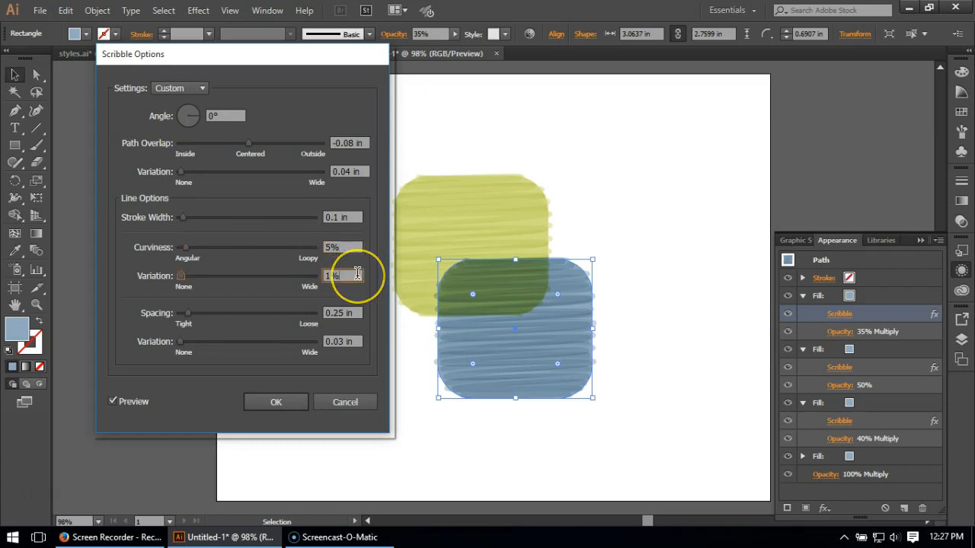
click(342, 313)
drag(345, 313, 335, 312)
text(08)
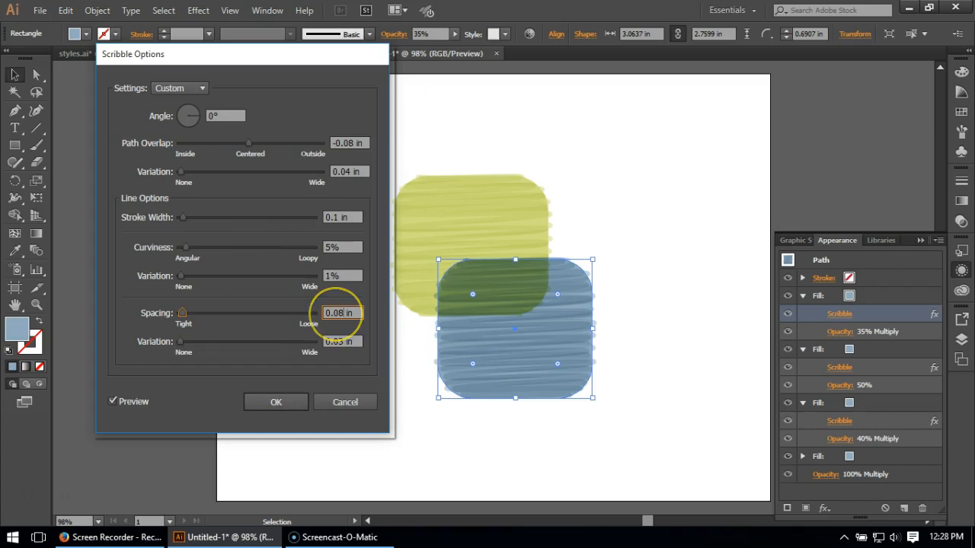
click(276, 402)
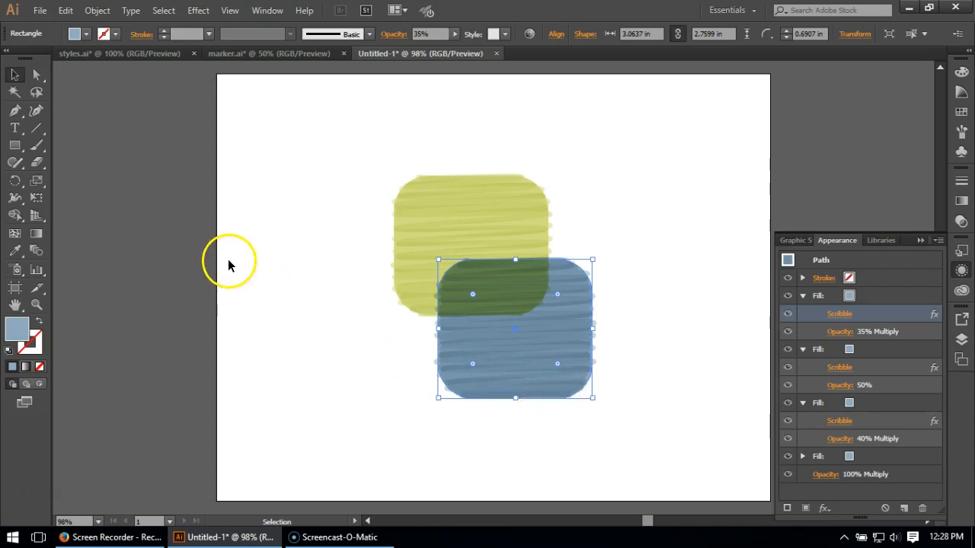
Add a Free Distort effect to the topmost fill, pulling its upper-right corner far inward and nudging the upper-left and lower-right corners to form a triangular shade.
click(876, 297)
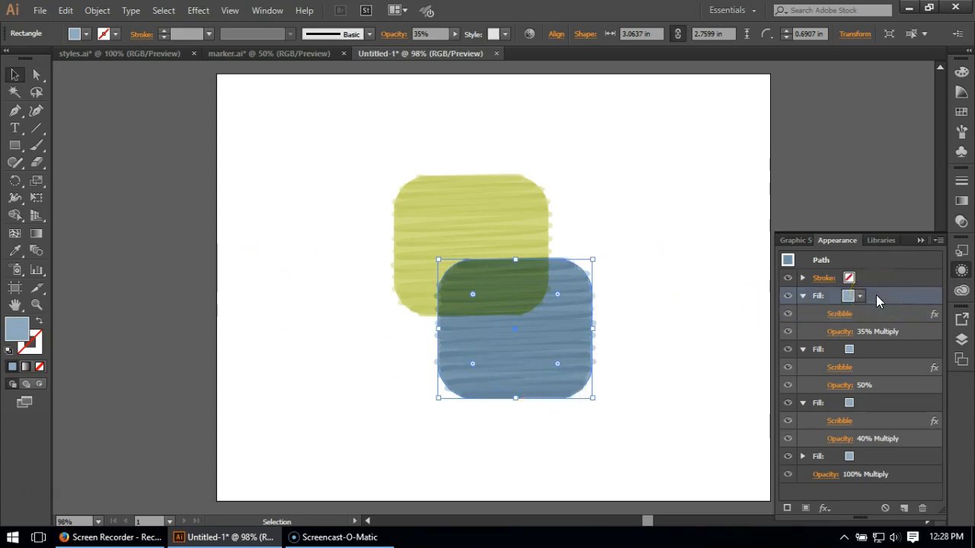
click(185, 15)
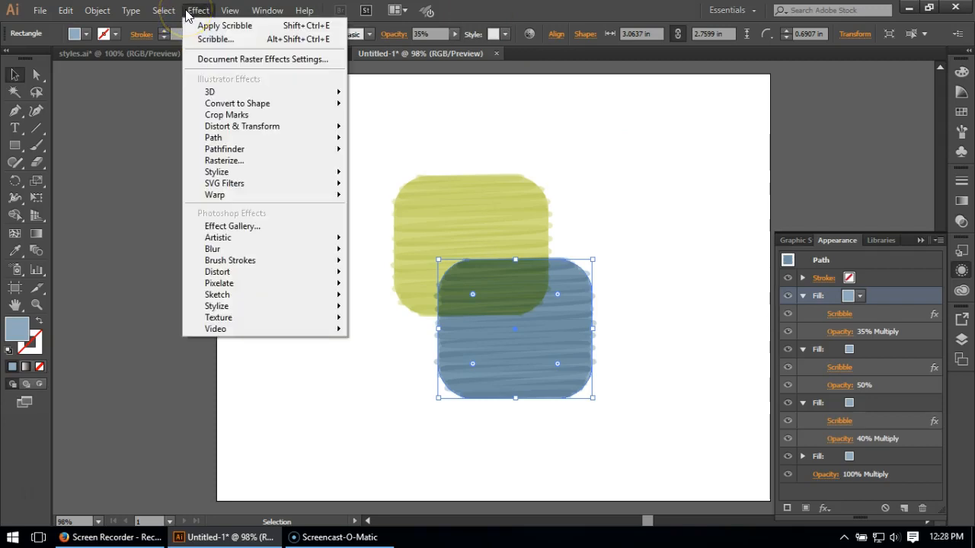
mouse_move(225, 130)
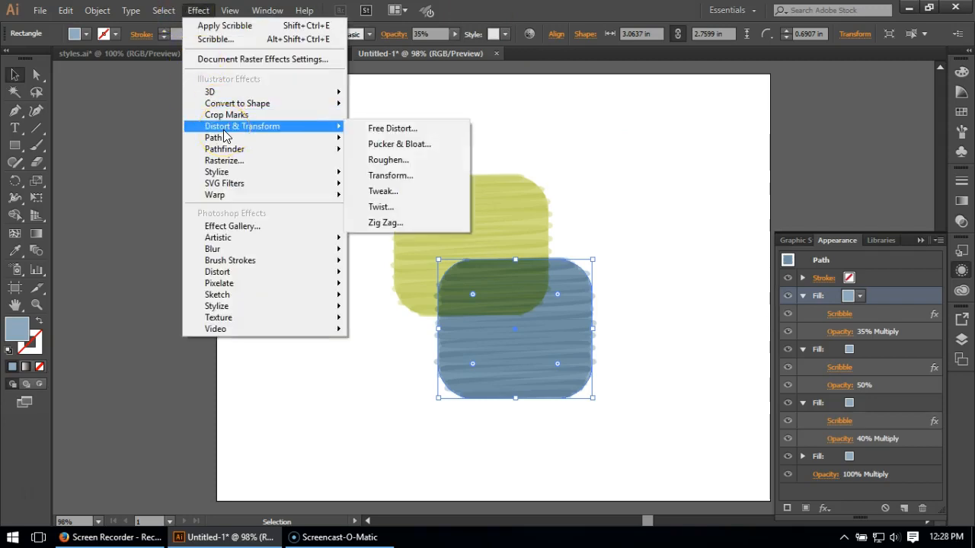
click(390, 126)
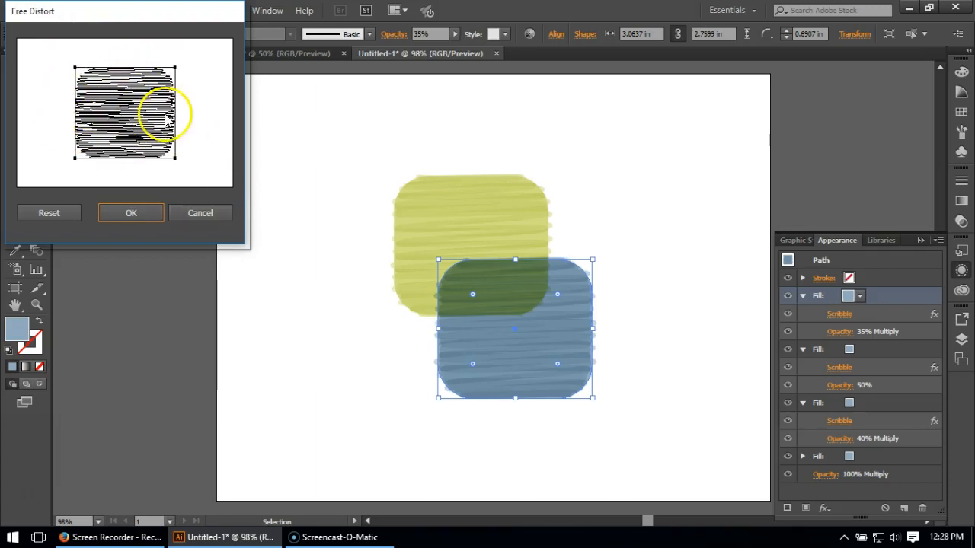
mouse_move(175, 67)
mouse_down()
mouse_move(137, 122)
mouse_move(108, 126)
mouse_up()
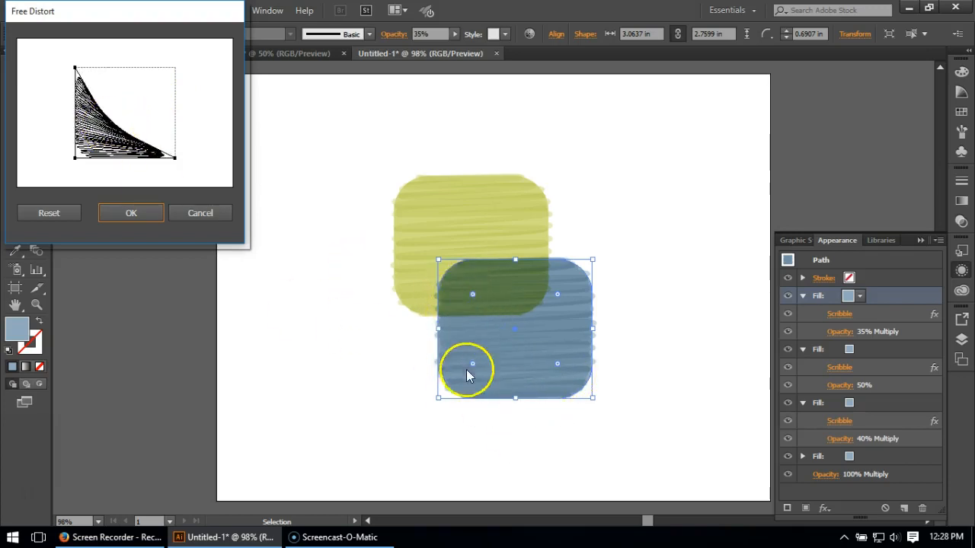
drag(75, 69, 76, 88)
mouse_move(175, 158)
mouse_down()
mouse_move(156, 160)
mouse_move(169, 160)
mouse_up()
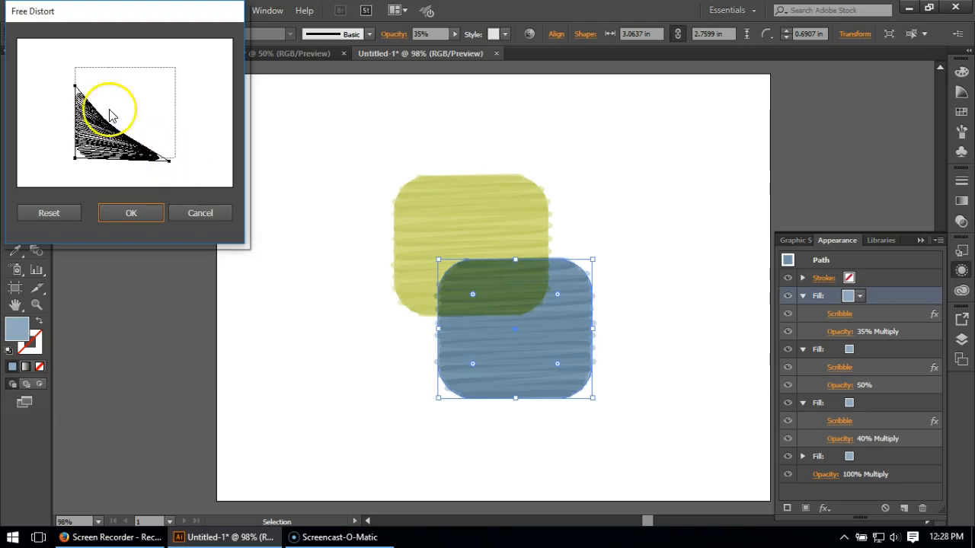
click(157, 218)
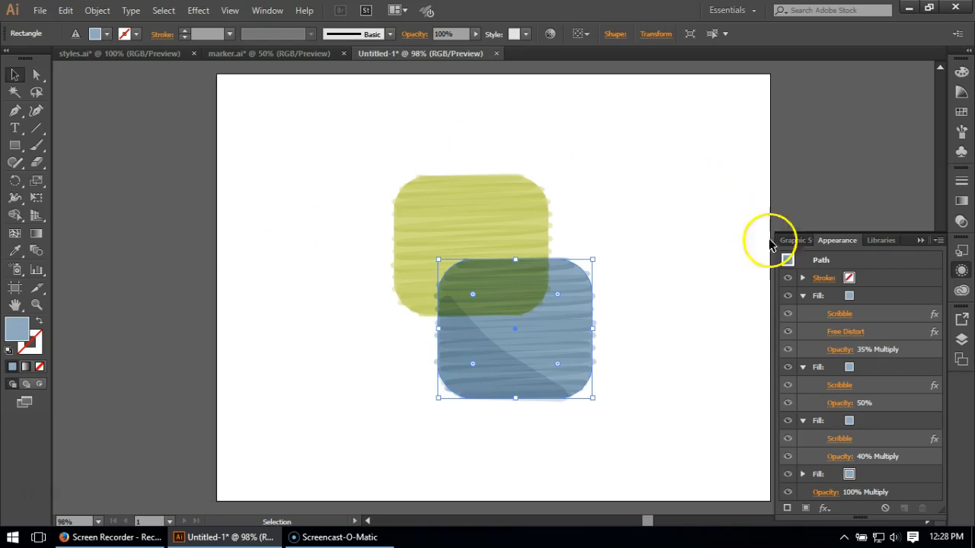
Reshape the topmost fill's Free Distort into a more concave curve hugging the lower-left corner, and deselect the rectangle.
click(856, 337)
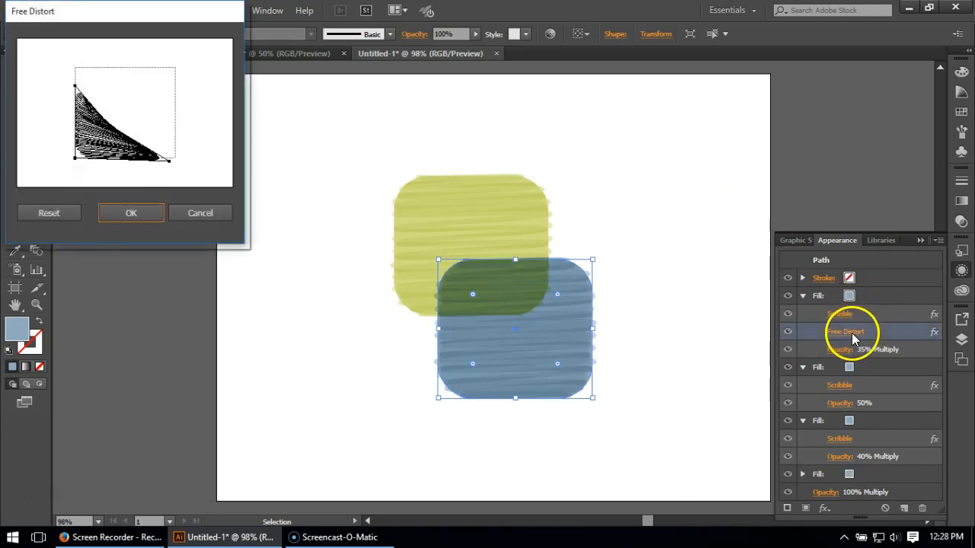
mouse_move(86, 132)
mouse_down()
mouse_move(107, 128)
mouse_move(113, 136)
mouse_move(99, 143)
mouse_up()
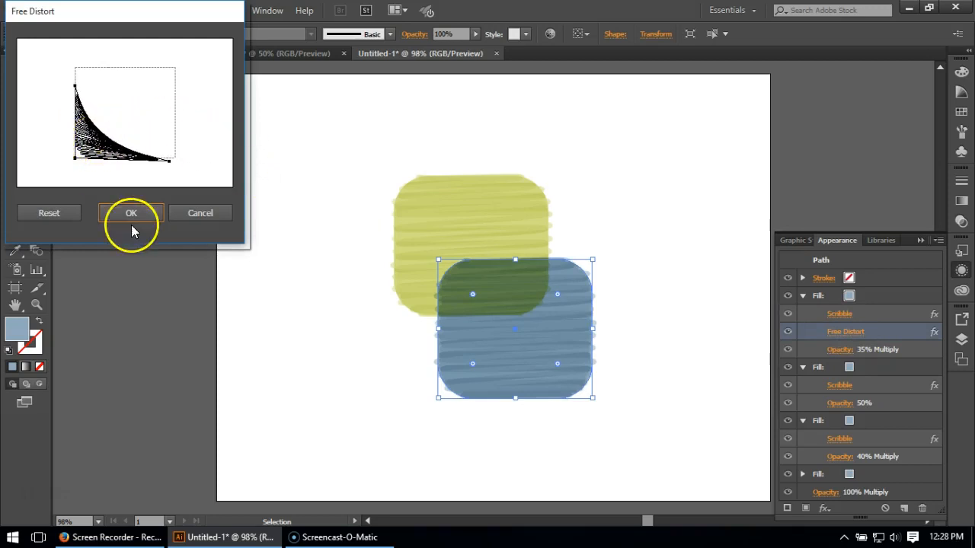
click(131, 216)
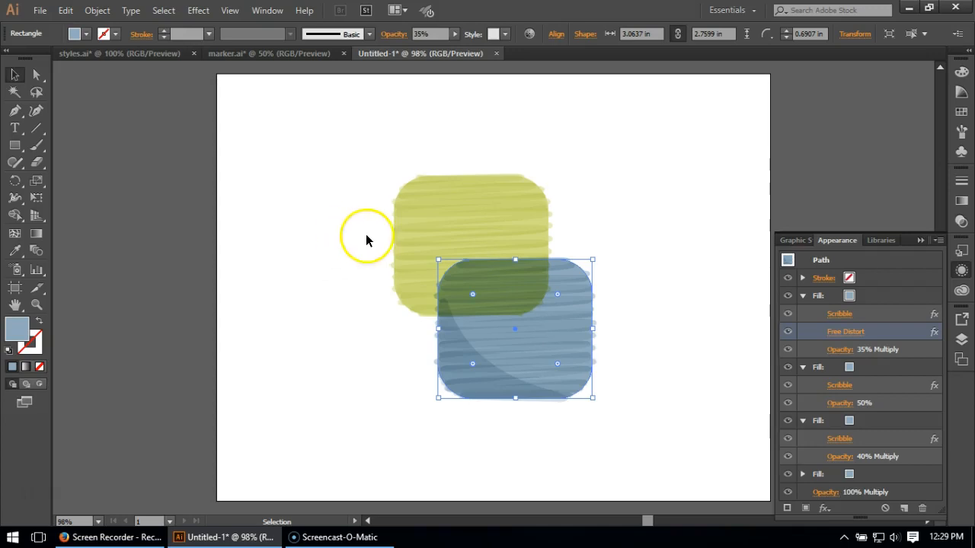
click(359, 347)
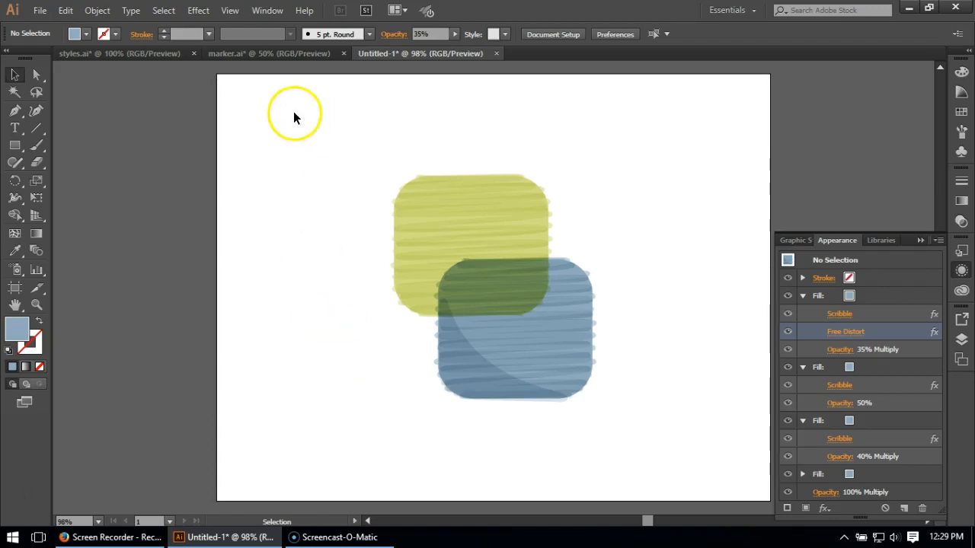
Look at the rendered house elevation and floor plans in marker.ai, and return to the Untitled-1 document.
click(270, 54)
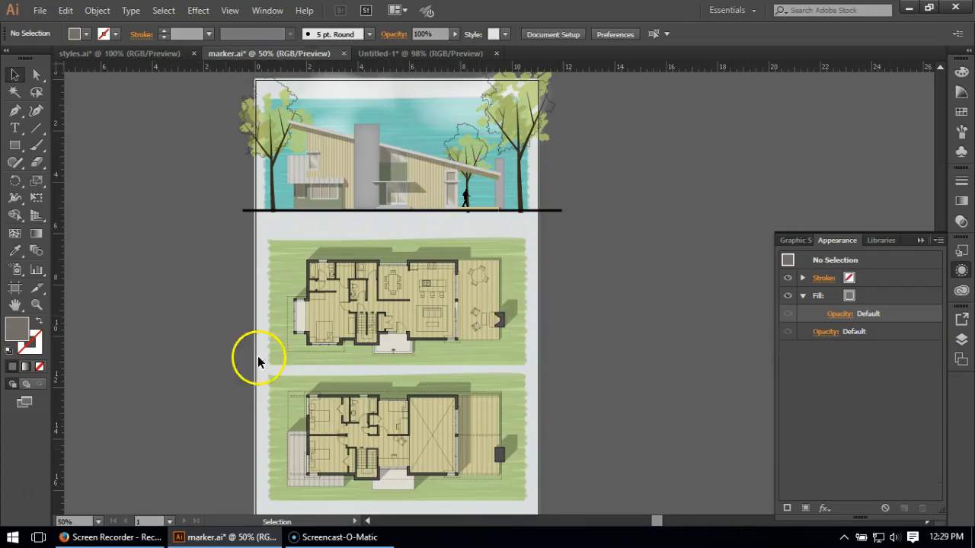
click(376, 55)
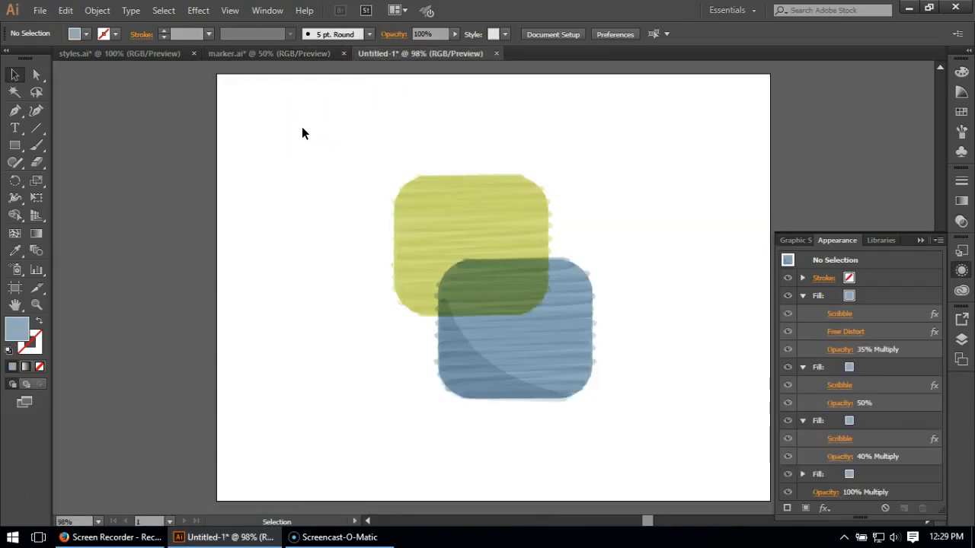